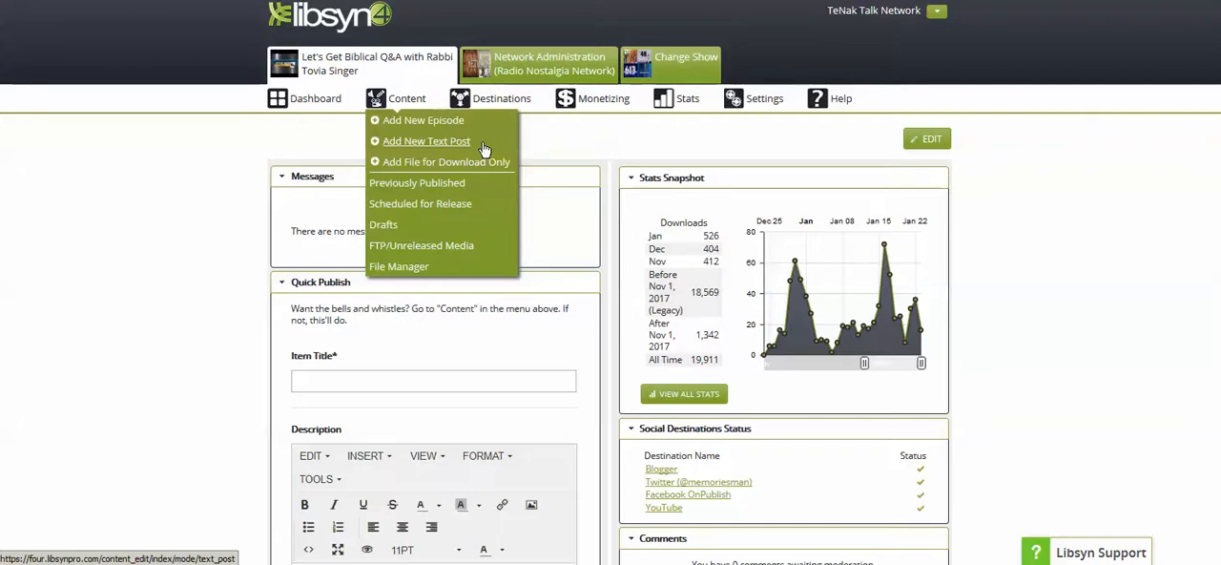
- Look through the show's previously published episodes
click(444, 190)
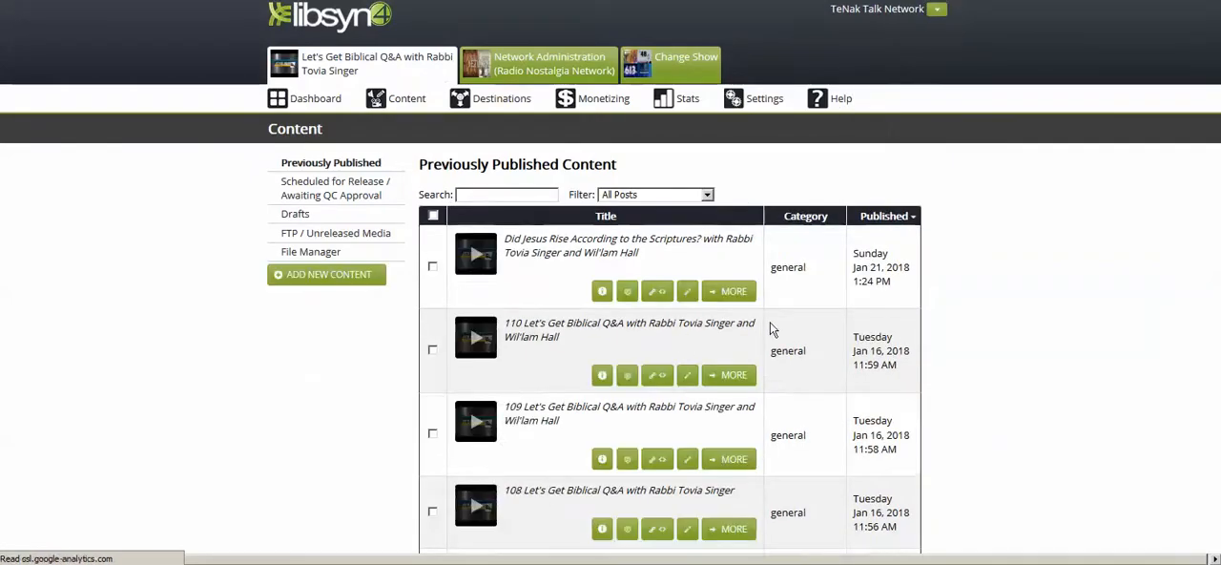
scroll(1009, 208, down, 1)
scroll(1010, 216, down, 6)
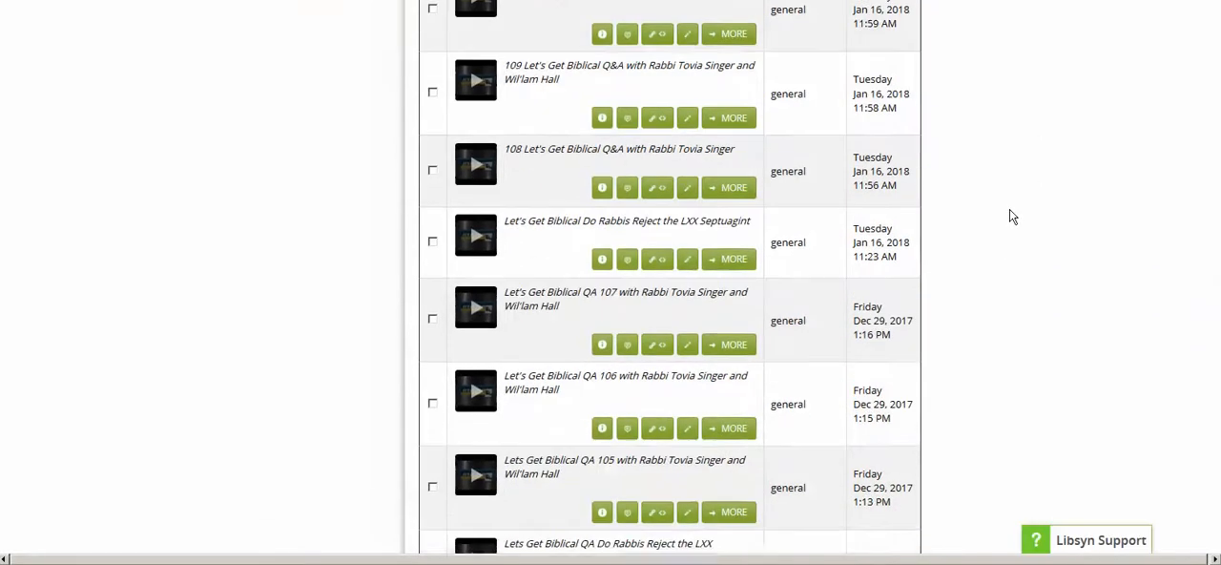
scroll(1023, 242, up, 7)
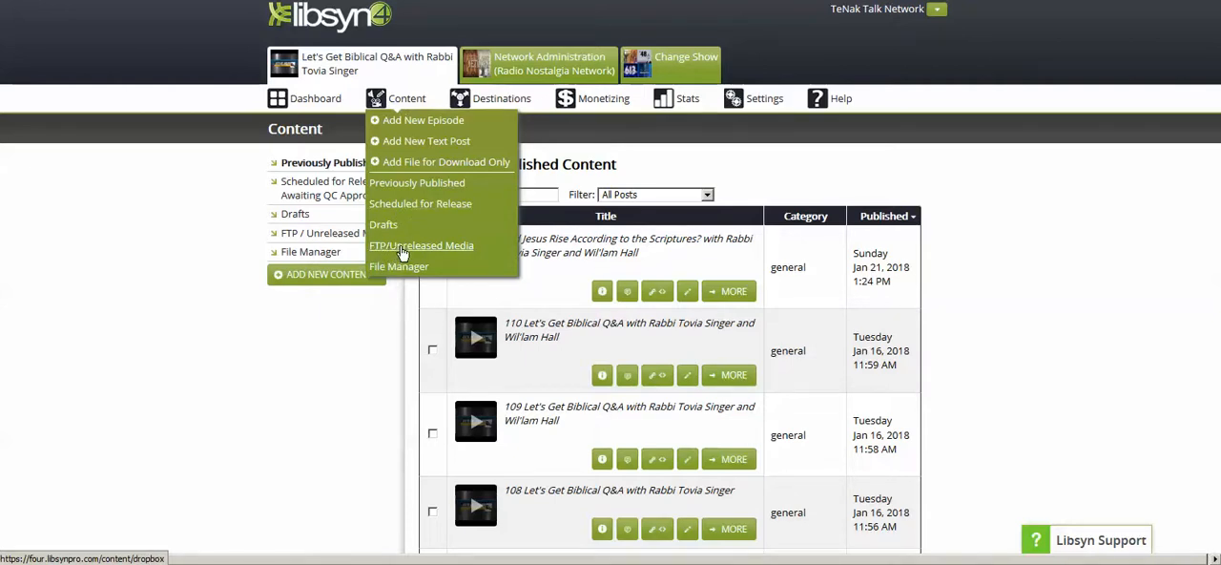
- Look through the uploaded files in the FTP/Unreleased media
click(439, 252)
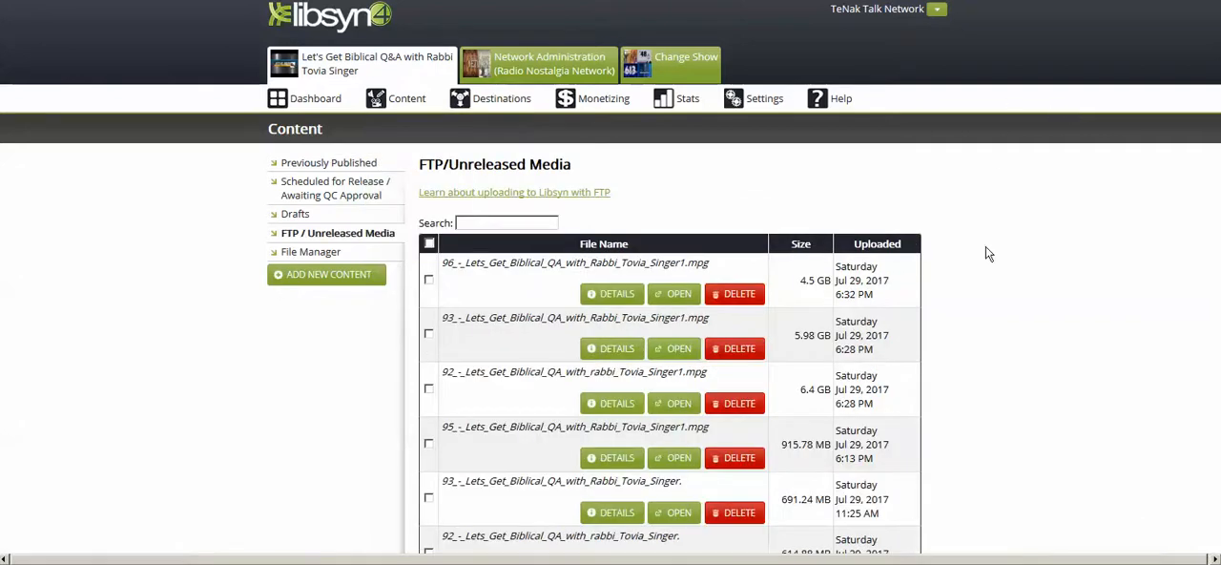
scroll(1011, 225, down, 2)
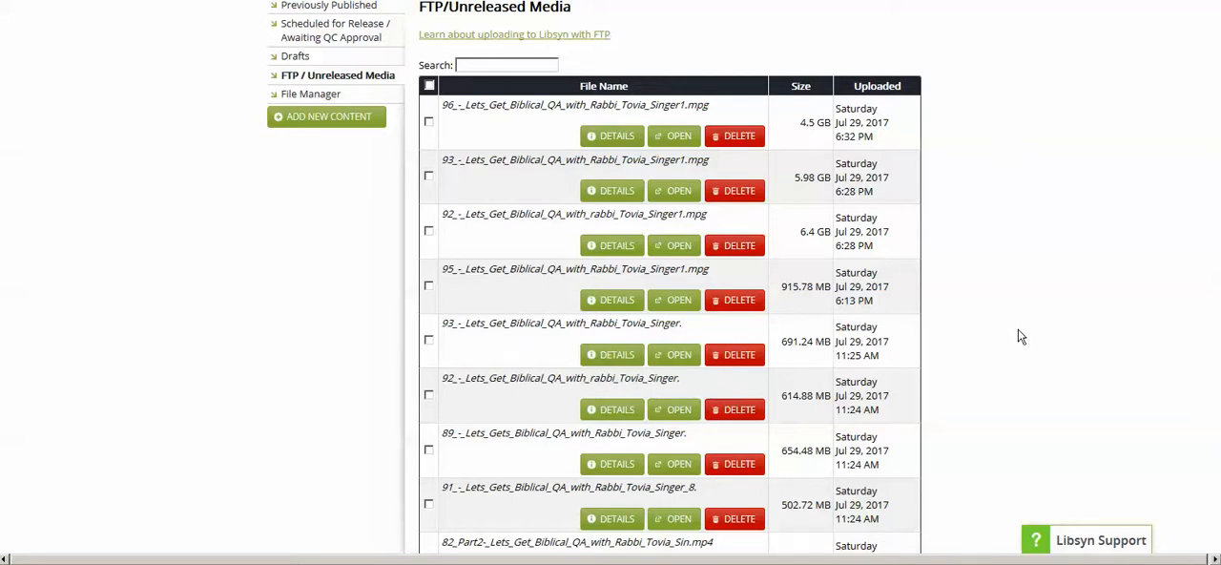
scroll(1046, 311, up, 2)
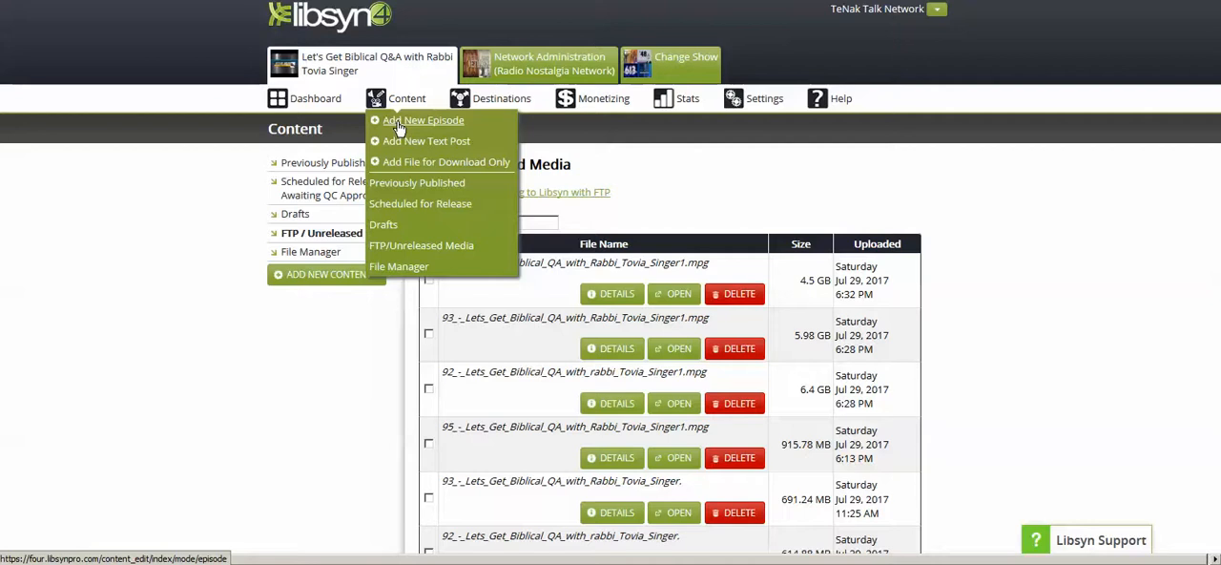
- Start a new episode for the Let's Get Biblical Q&A show
click(399, 127)
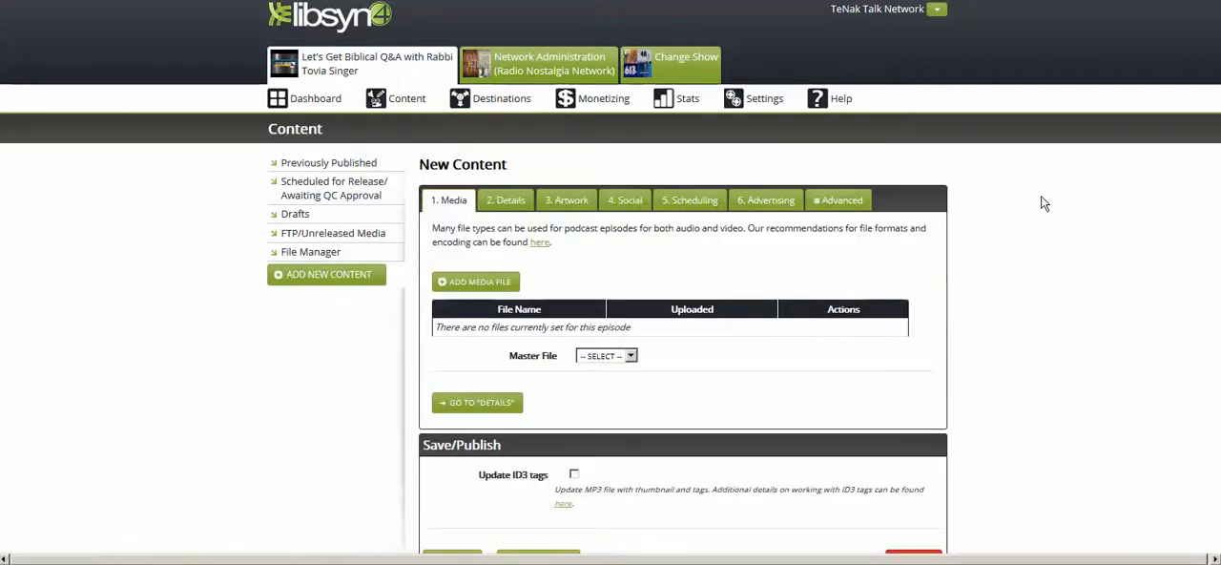
scroll(1044, 189, down, 2)
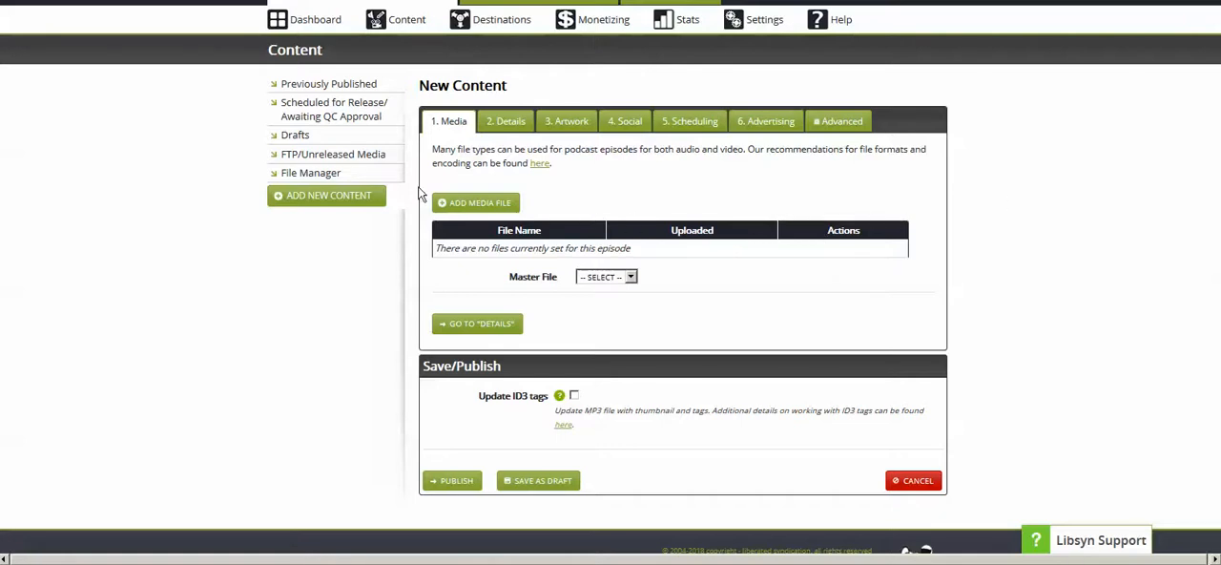
scroll(670, 169, up, 1)
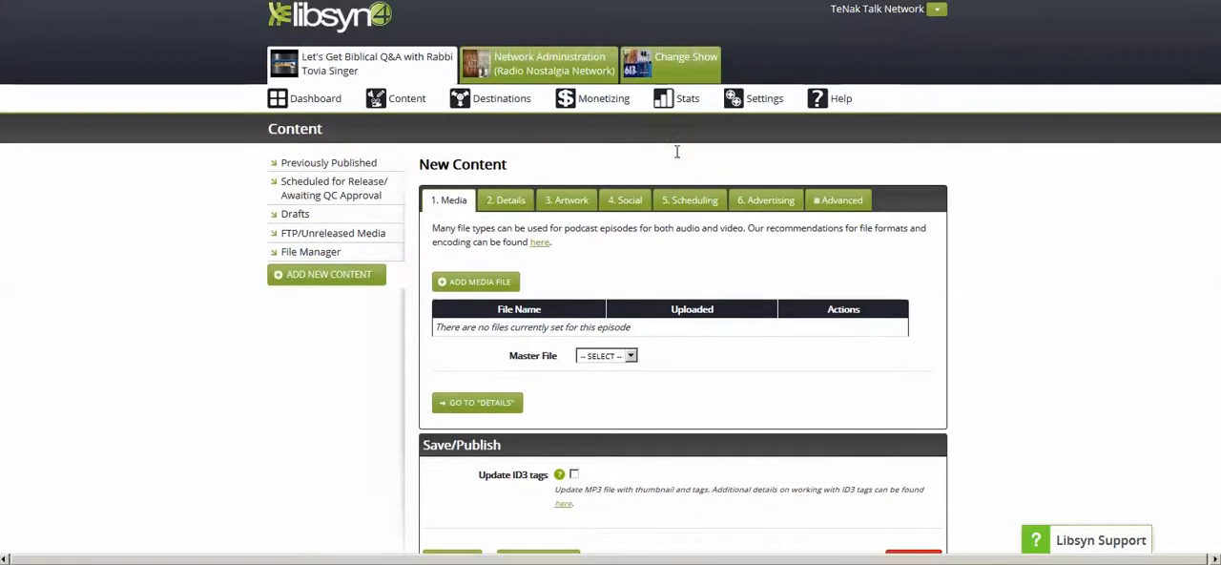
click(465, 286)
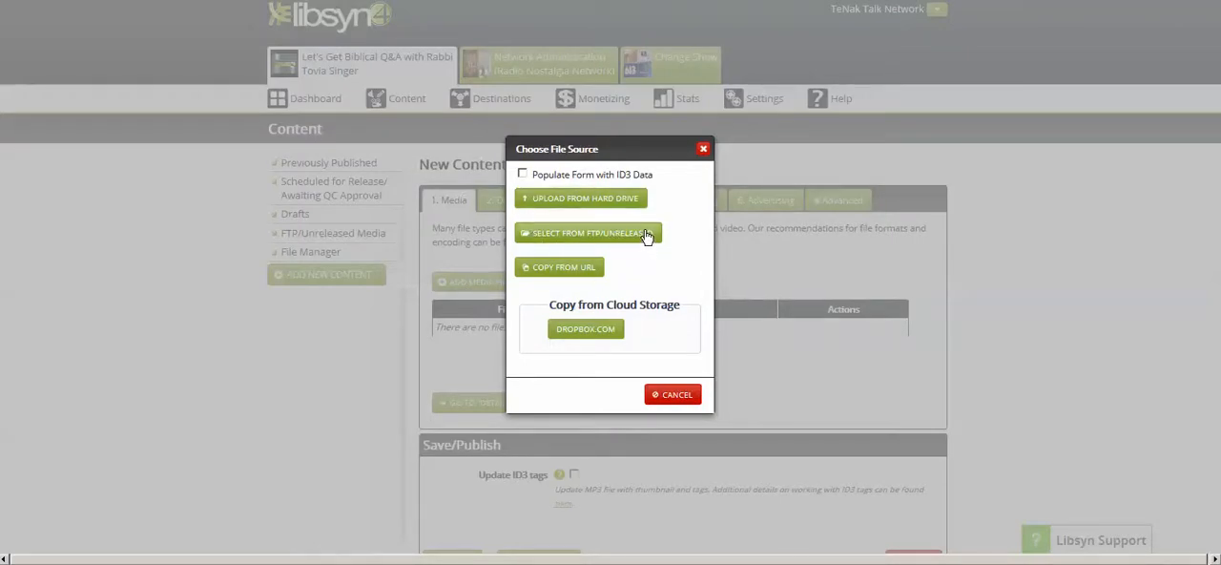
click(572, 206)
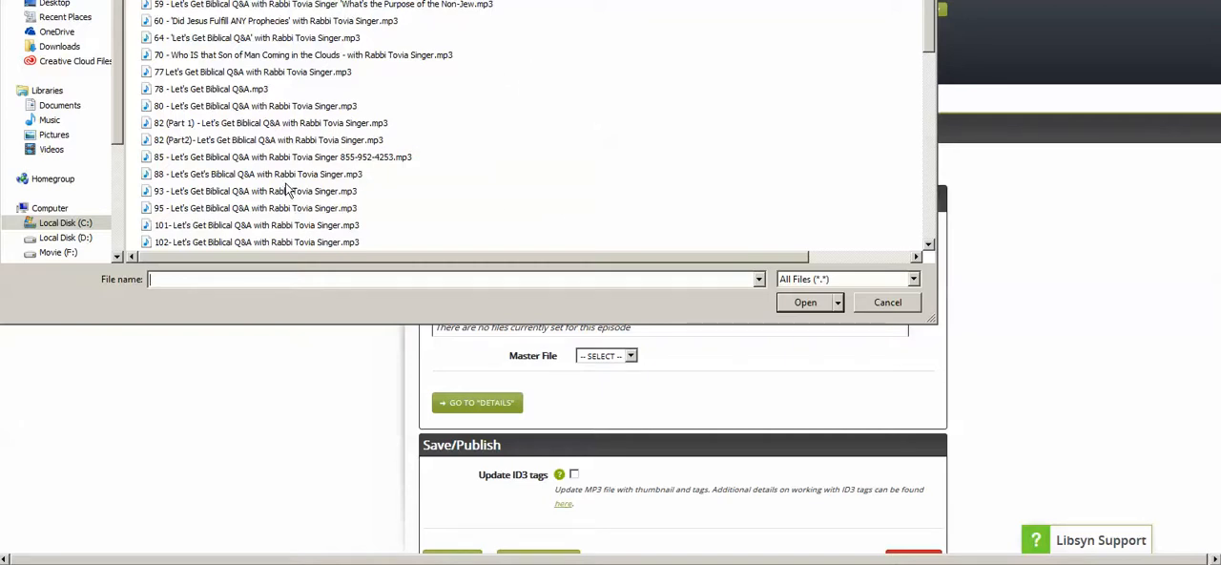
click(885, 302)
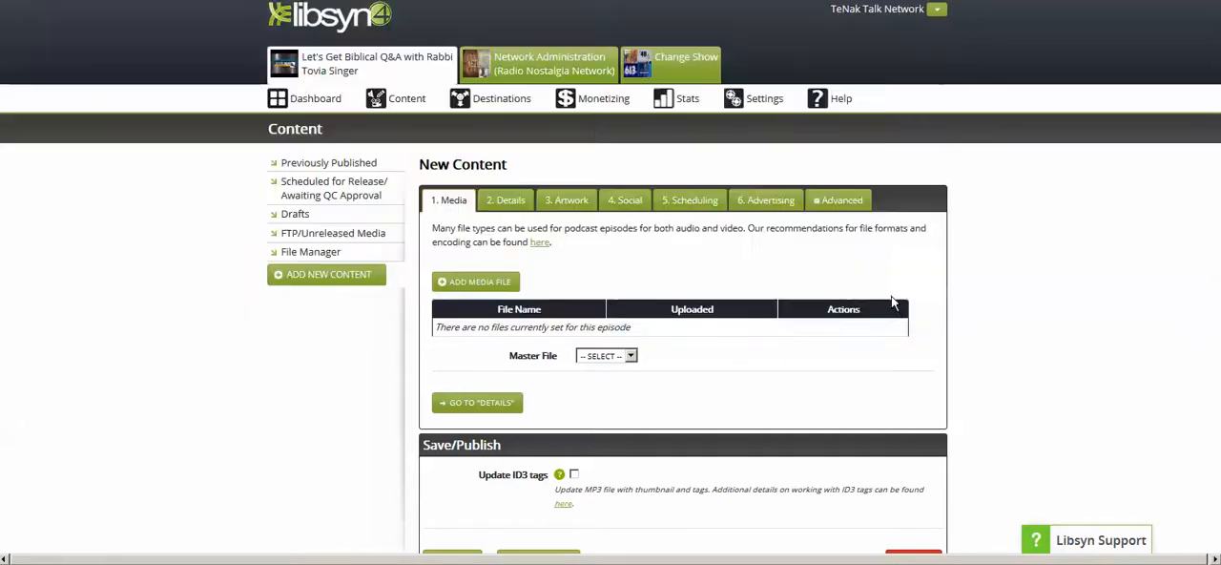
- Choose FTP/Unreleased as the media source and copy the file name 89_-_Lets_Gets_Biblical_QA_with_Rabbi_Tovia_Singer
click(487, 283)
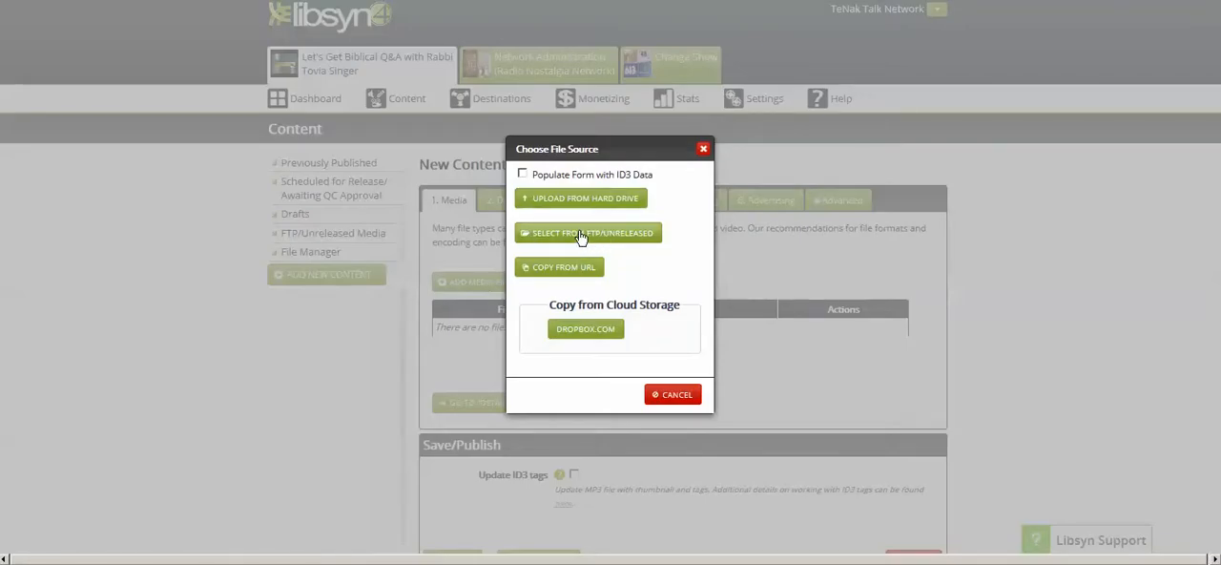
click(579, 236)
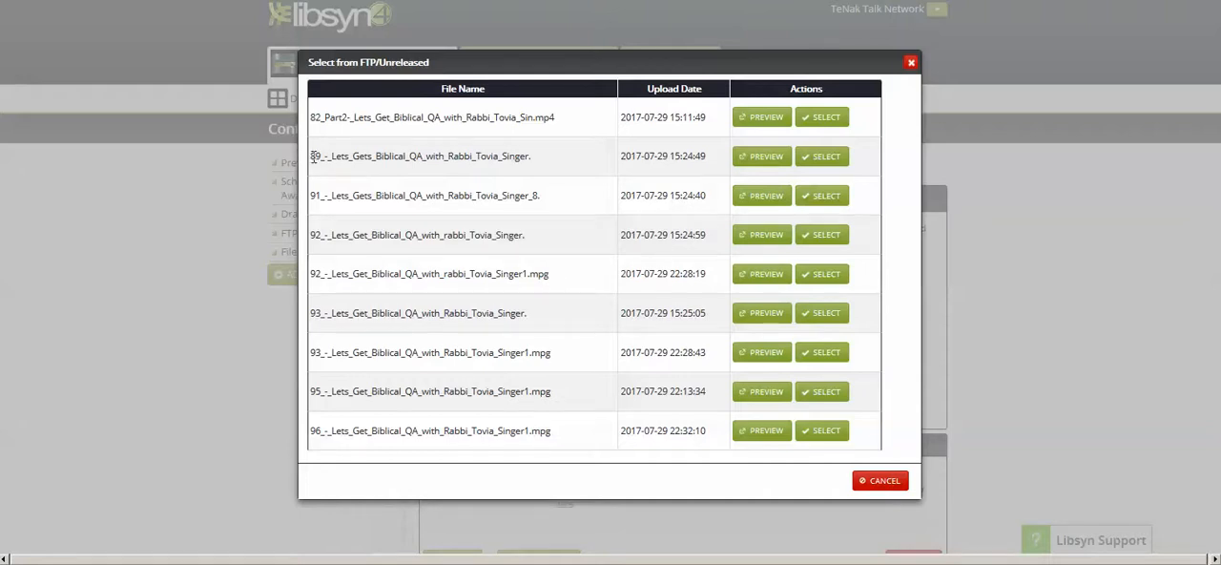
drag(313, 158, 528, 156)
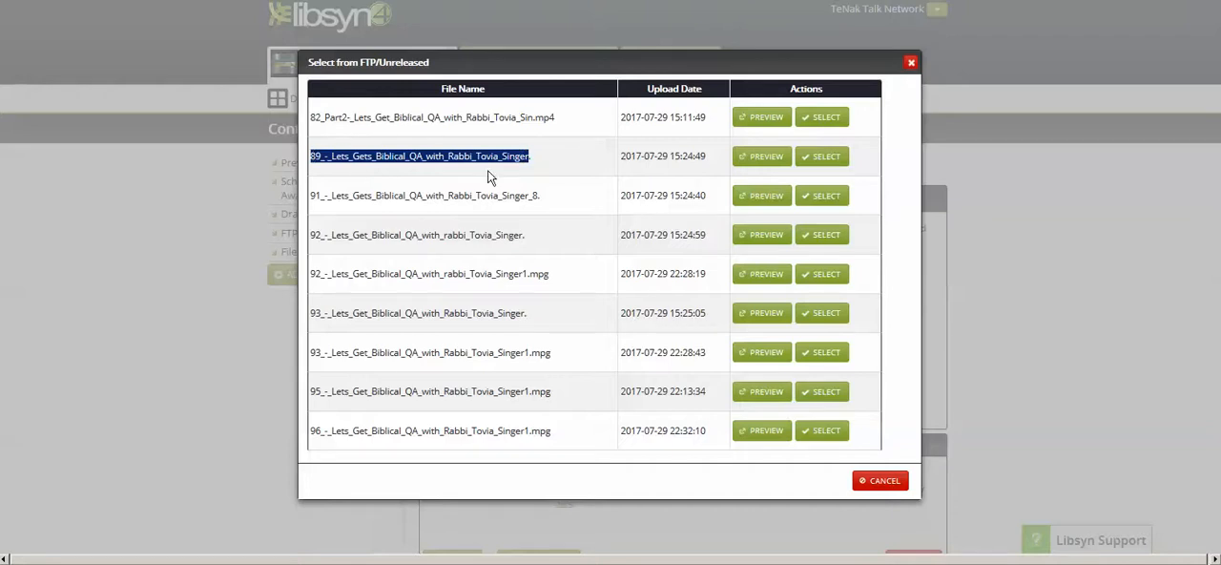
- Preview the uploaded file numbered 89 and select it as the episode's media file
click(764, 164)
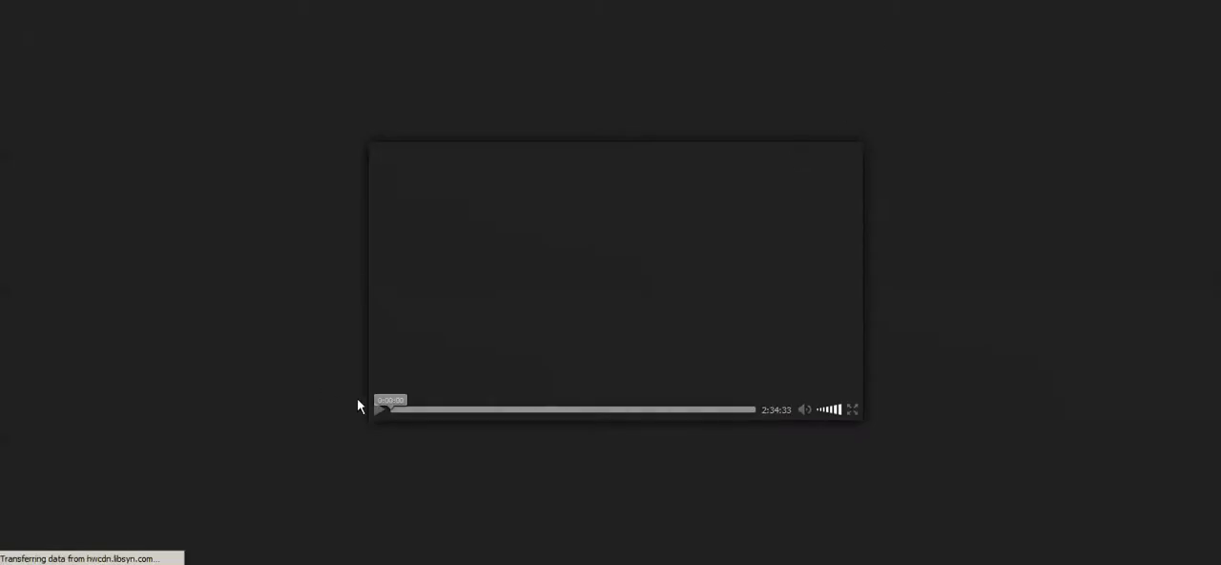
click(428, 411)
key(ctrl+w)
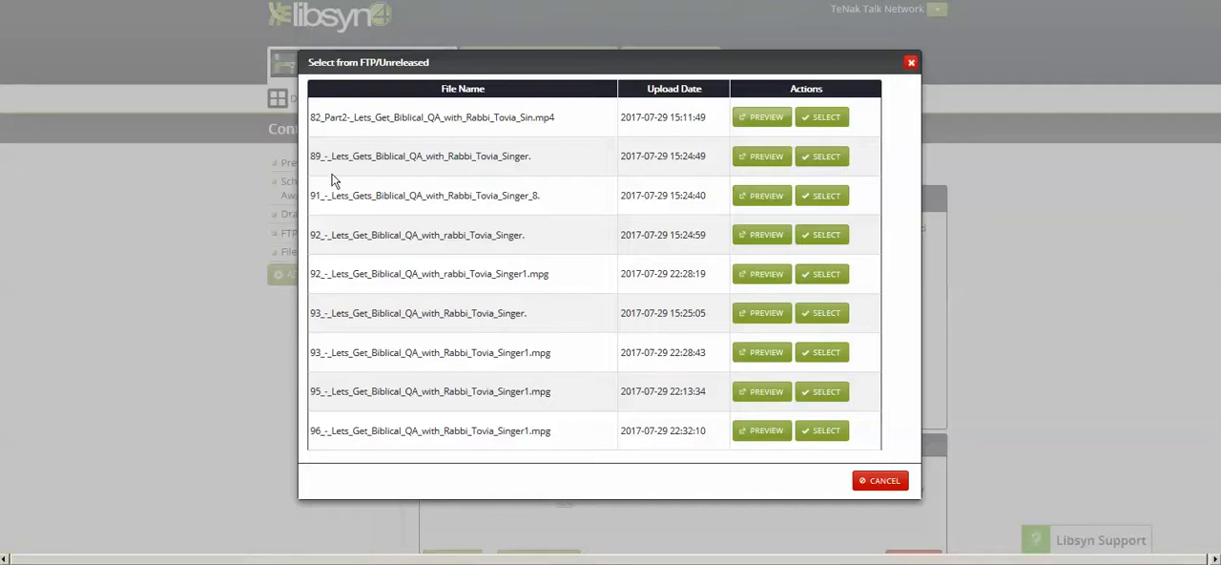
click(820, 157)
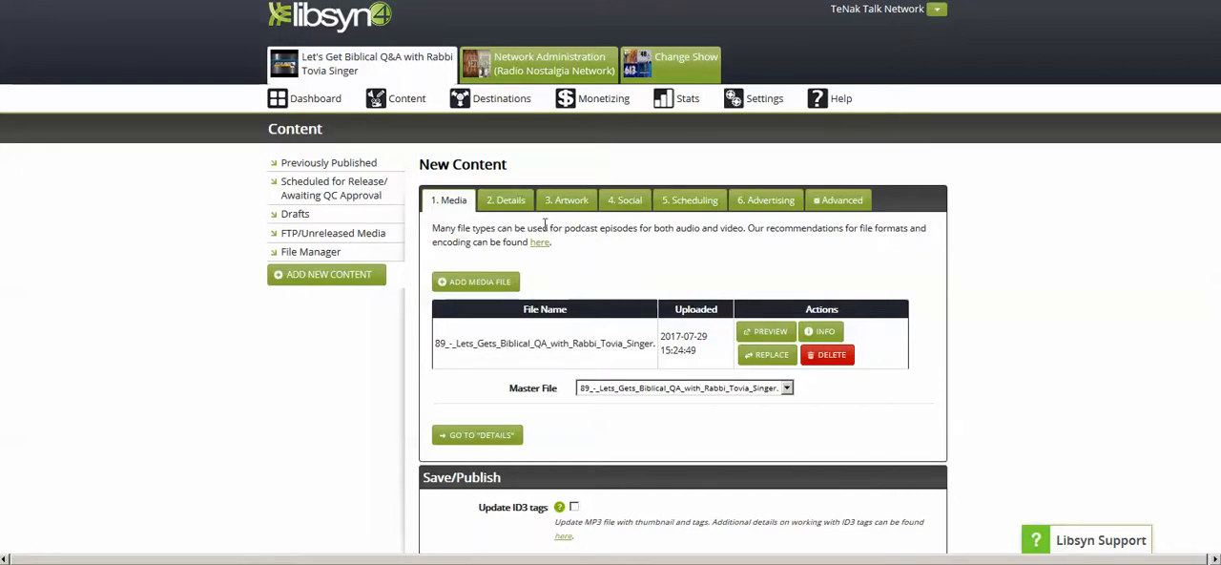
- Open the episode details and paste the copied file name into the description
click(512, 202)
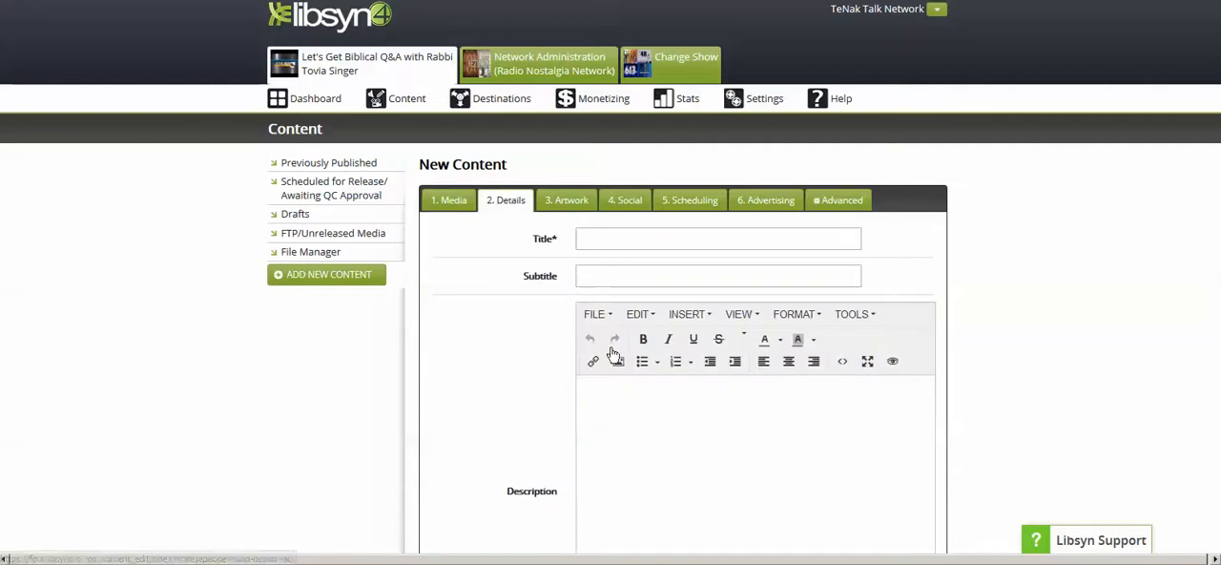
click(610, 392)
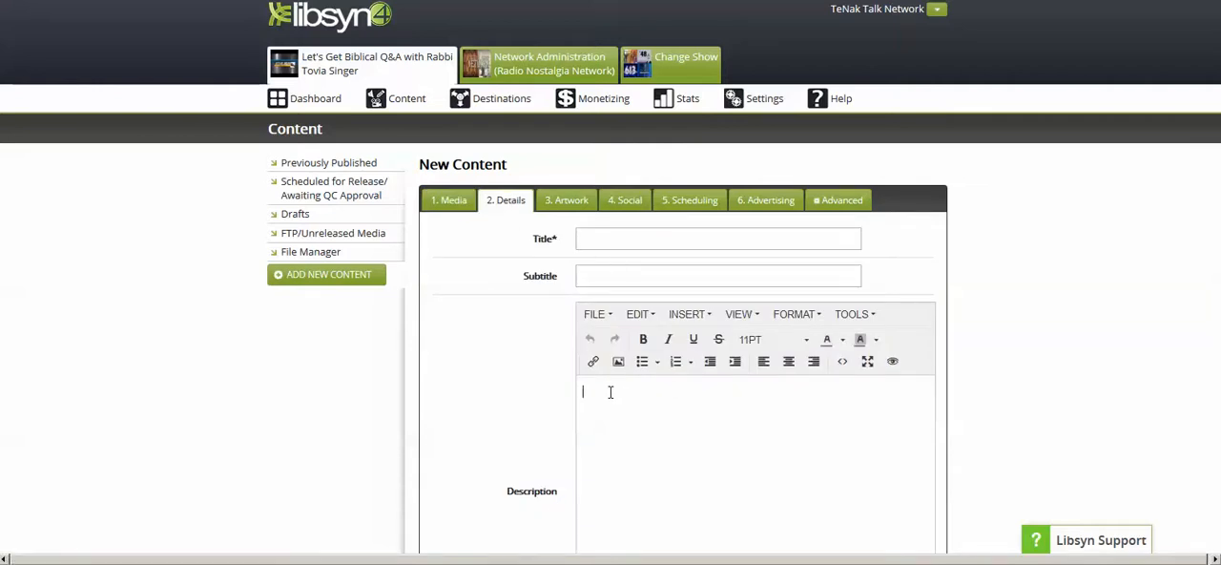
text(69_-_Lets_Gets_Biblical_QA_with_Rabbi_Tovia_Singer)
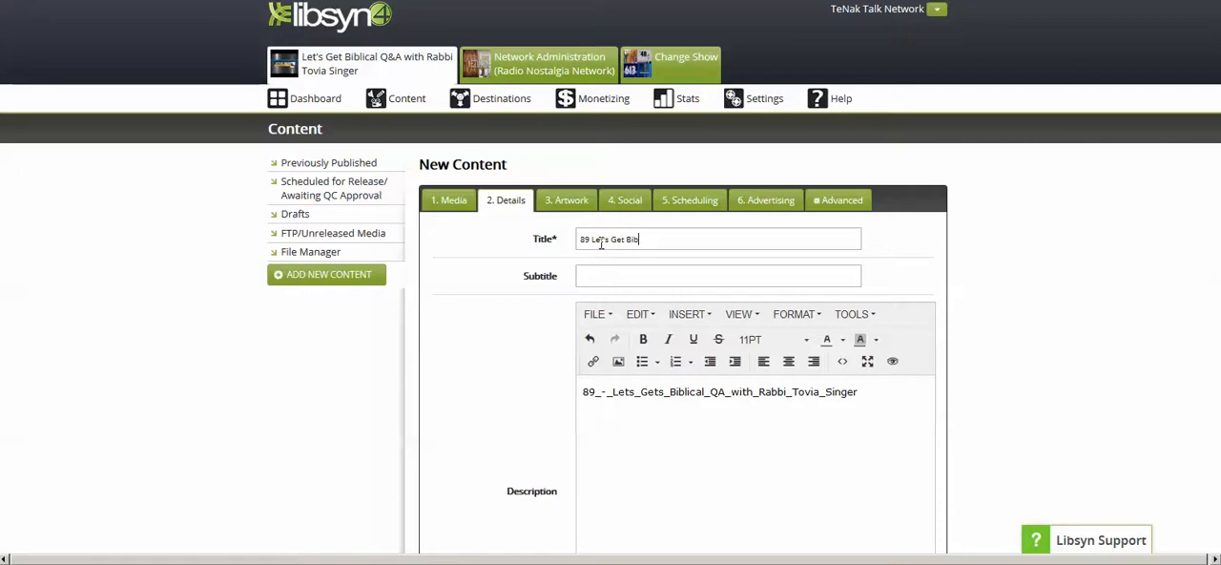
- Enter "89 Let's Get Biblical Q&A with Rabbi Tovia Singer" as the episode title
text(lic)
text(al Q)
text(&A with Rab)
text(bb)
text(i Tov)
text(ia Singer)
- Copy the episode title and replace the description's pasted file name with it
drag(797, 238, 513, 248)
key(ctrl+c)
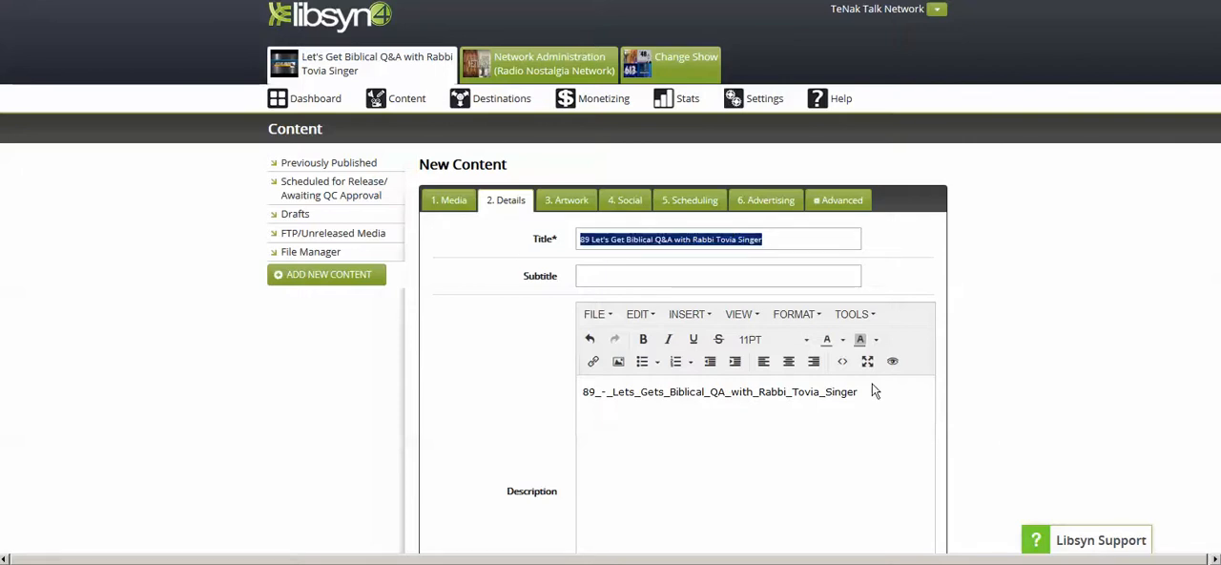
drag(871, 391, 567, 398)
key(ctrl+v)
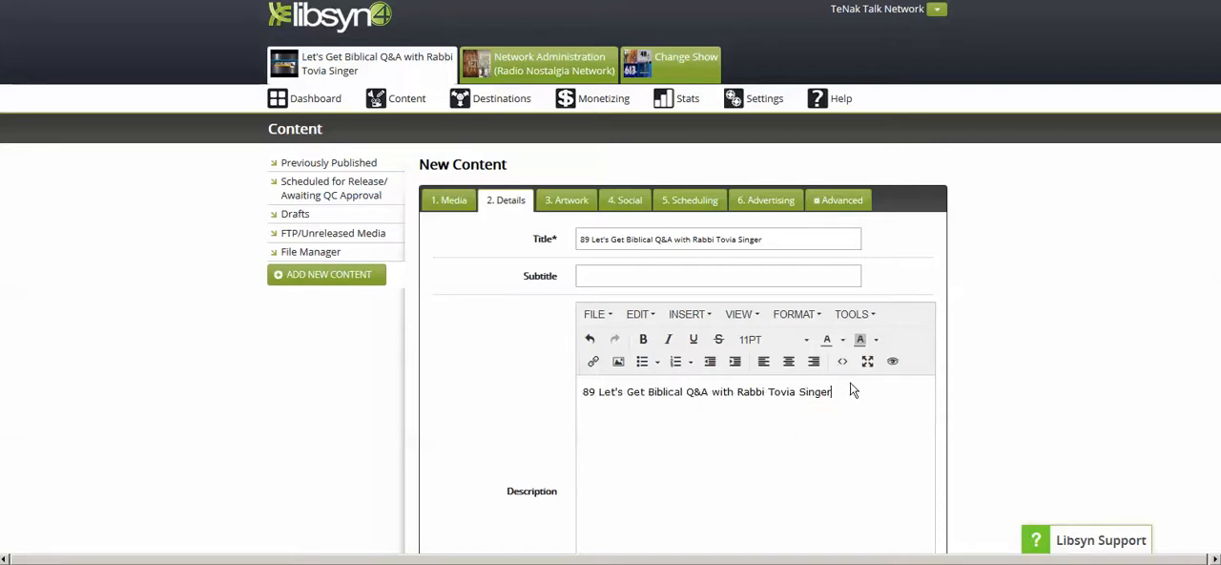
text(http://tenaktalknetwork)
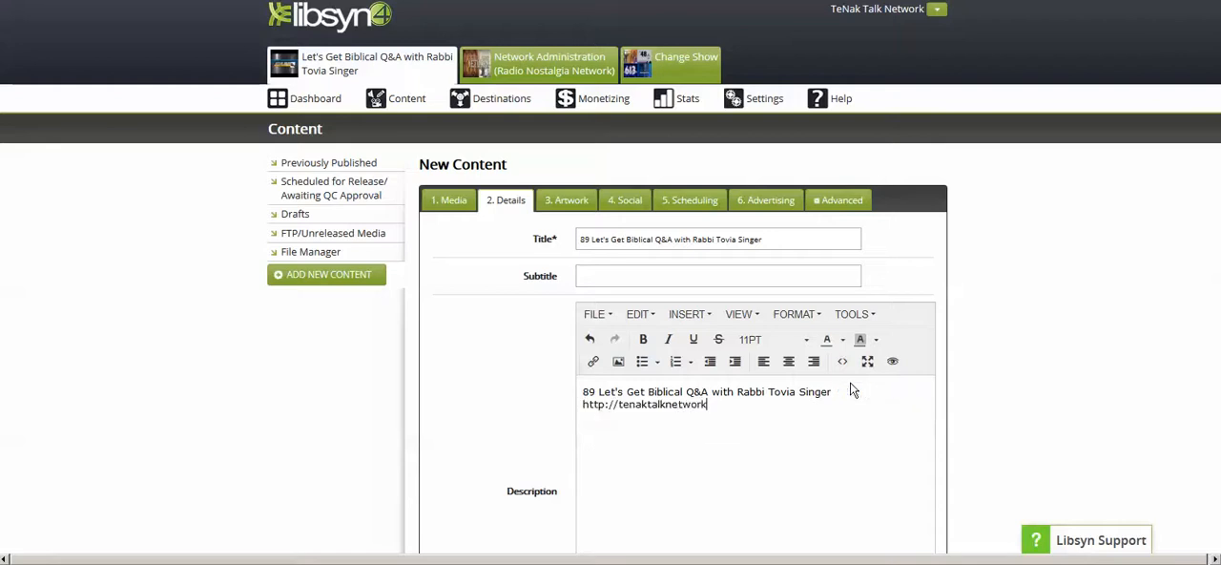
text(.com)
scroll(1030, 237, down, 2)
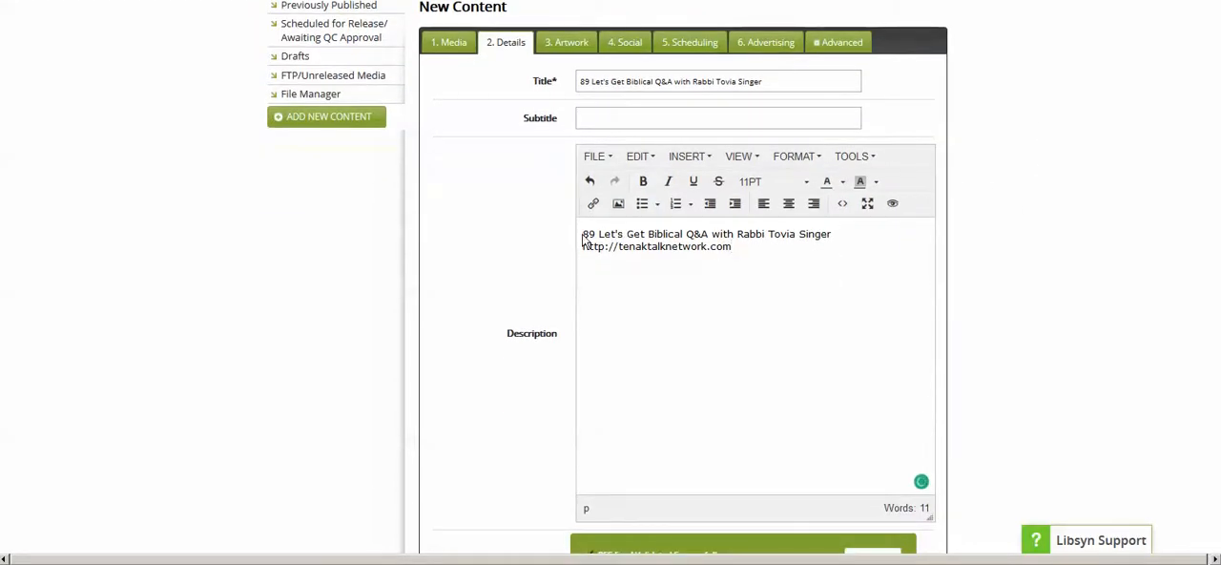
drag(582, 234, 793, 247)
key(ctrl+c)
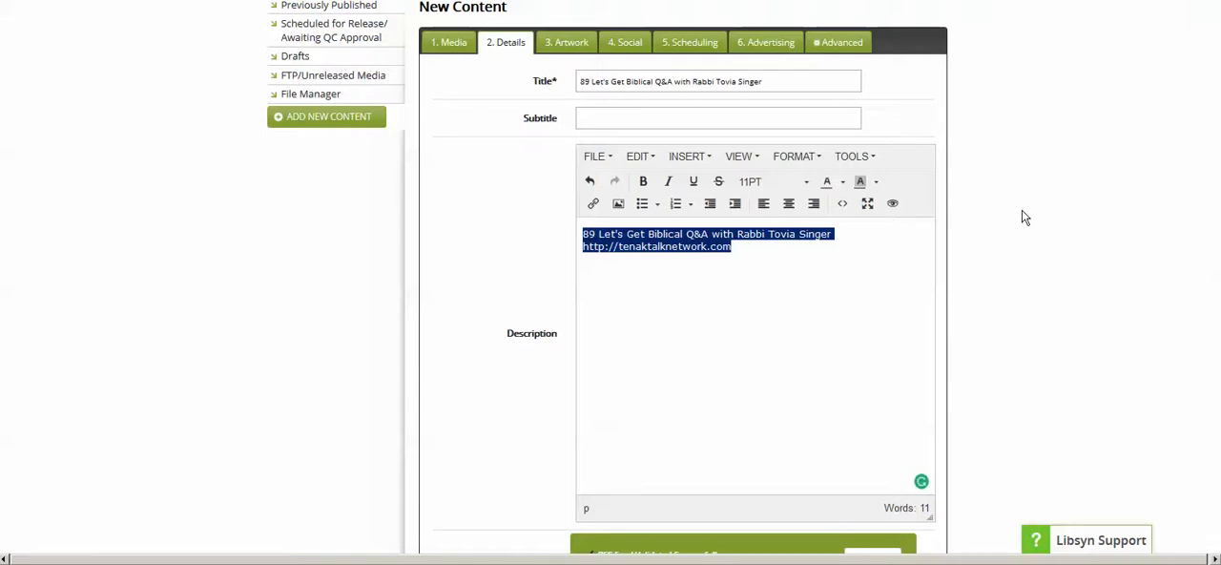
- Enter "torah,biblical" as the episode's tags/keywords
scroll(1024, 216, down, 3)
scroll(1026, 218, down, 4)
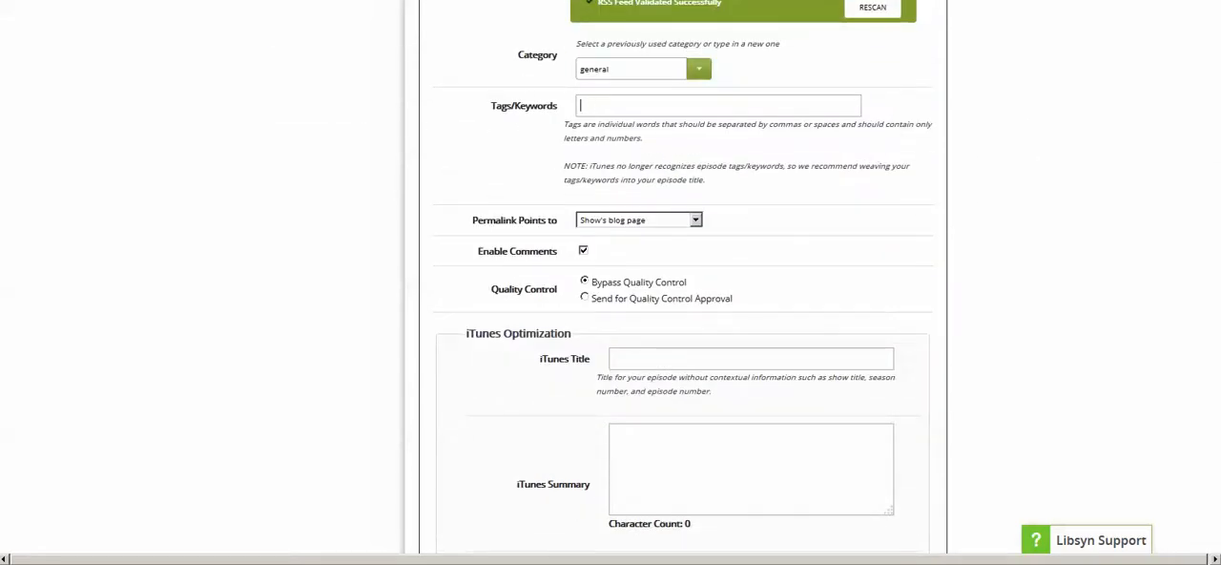
click(611, 106)
text(torah,biblical)
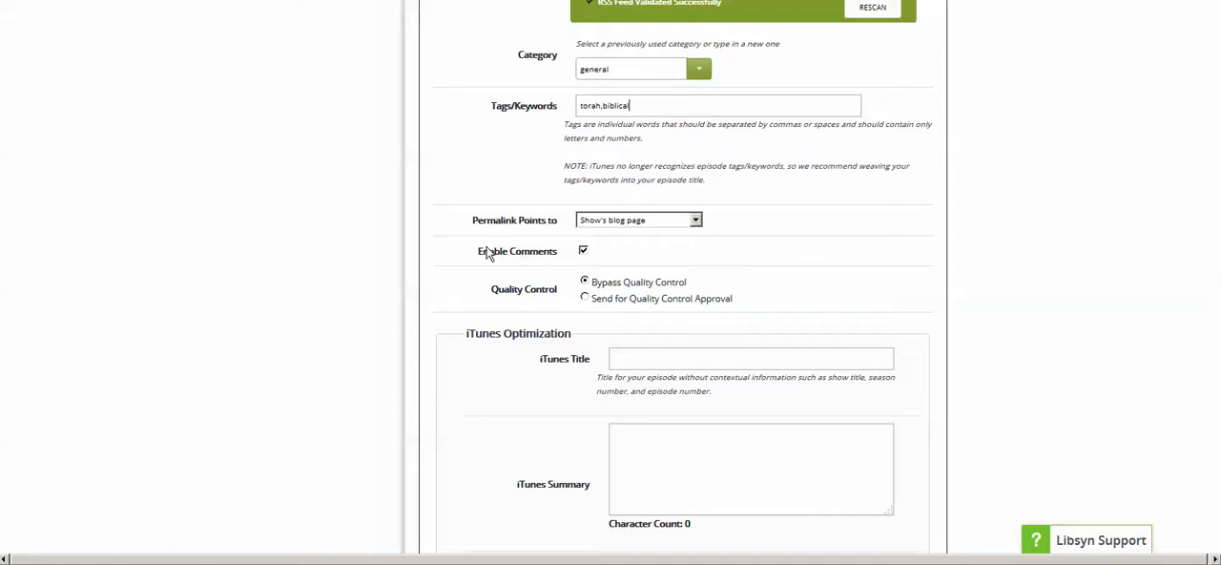
- Paste the copied description as the iTunes title and remove the web address from its end
scroll(773, 236, down, 1)
scroll(774, 236, down, 1)
click(641, 202)
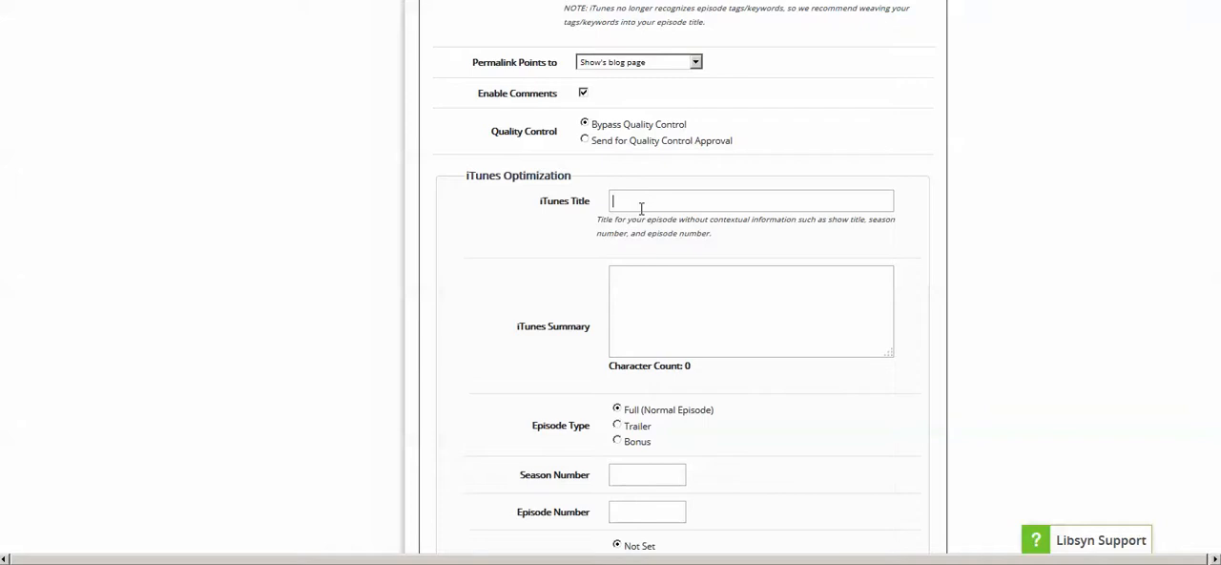
key(ctrl+v)
drag(779, 201, 1078, 202)
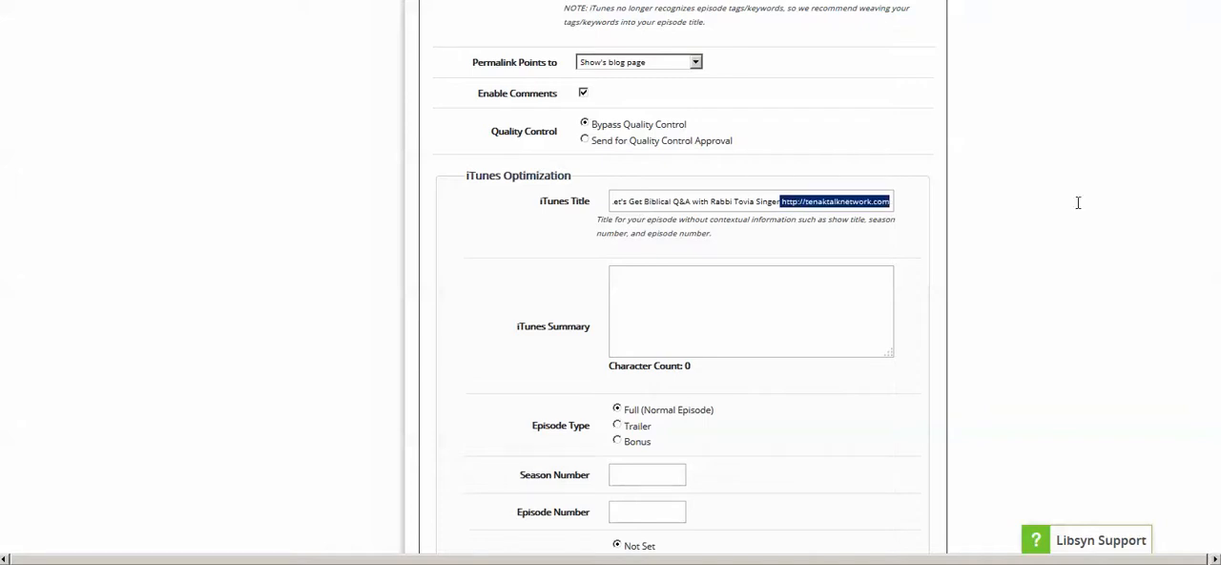
key(BackSpace)
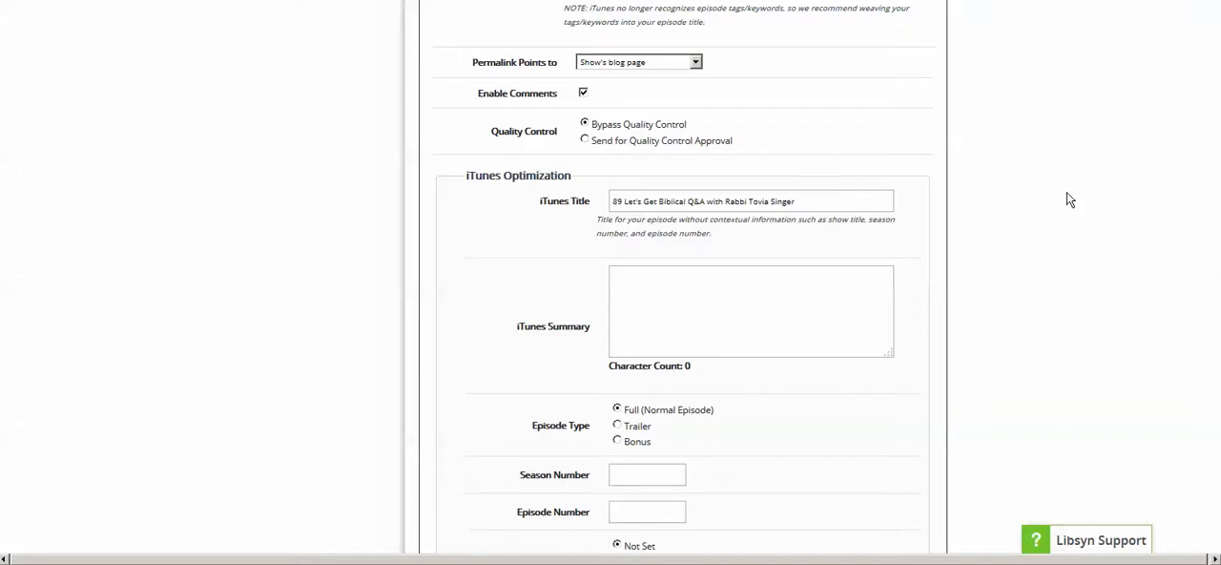
- Fill the iTunes summary with the copied two-line description, including the web address
click(652, 290)
text(89 Let's Get Biblical Q&A with Rabbi Tovia Singer http://tenaktalknetwork.com)
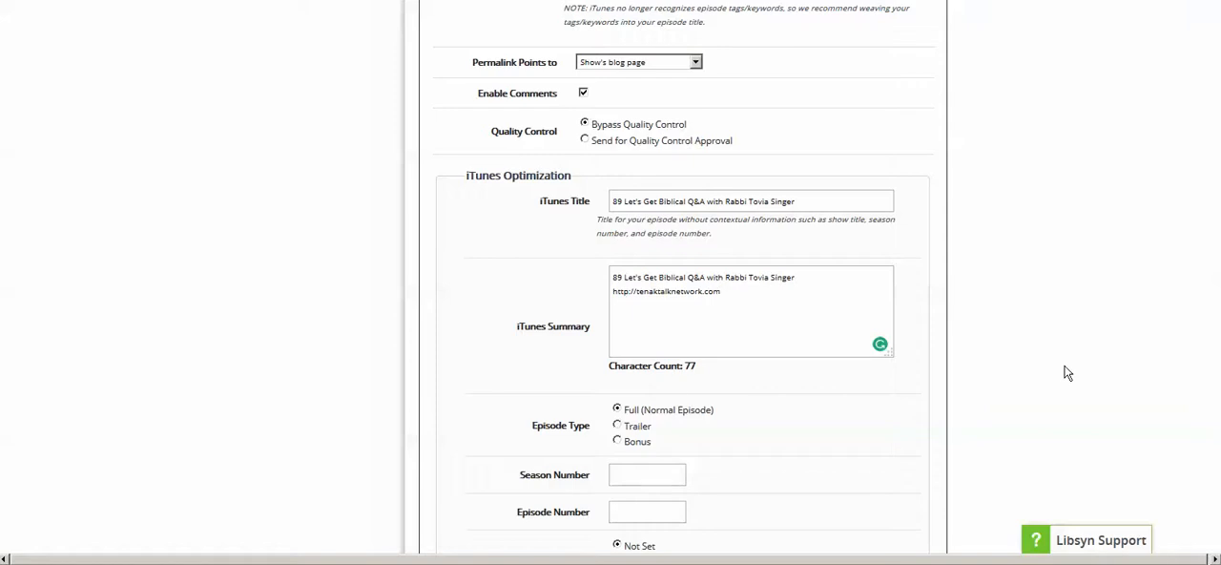
click(769, 308)
- Set the episode's iTunes rating to Clean
scroll(877, 377, down, 1)
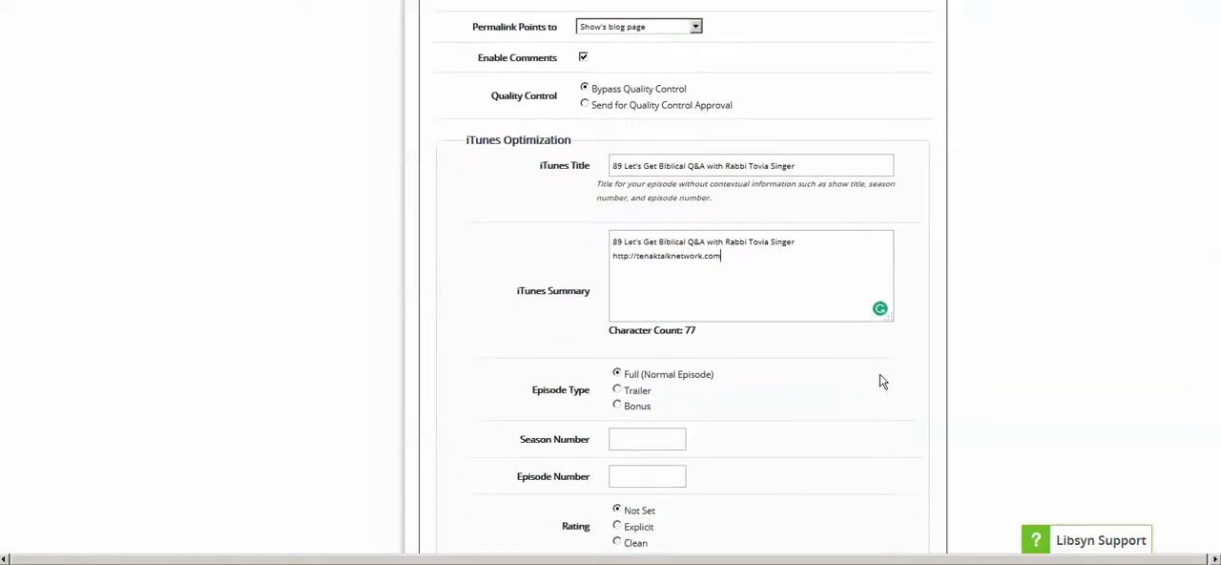
scroll(880, 380, down, 3)
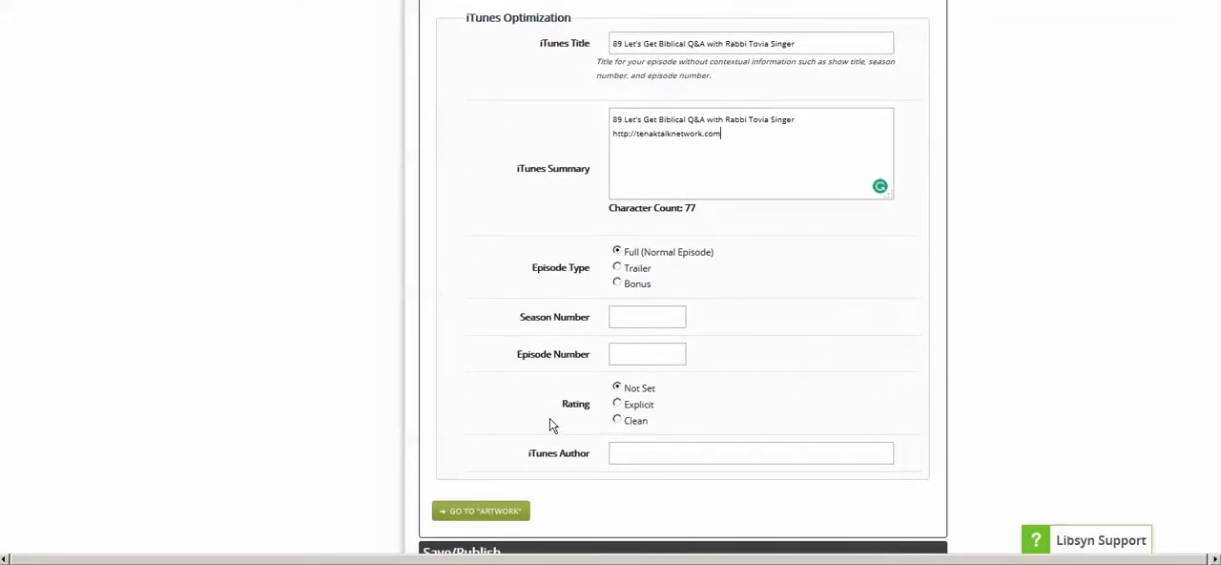
click(617, 421)
scroll(822, 487, up, 4)
scroll(824, 484, up, 7)
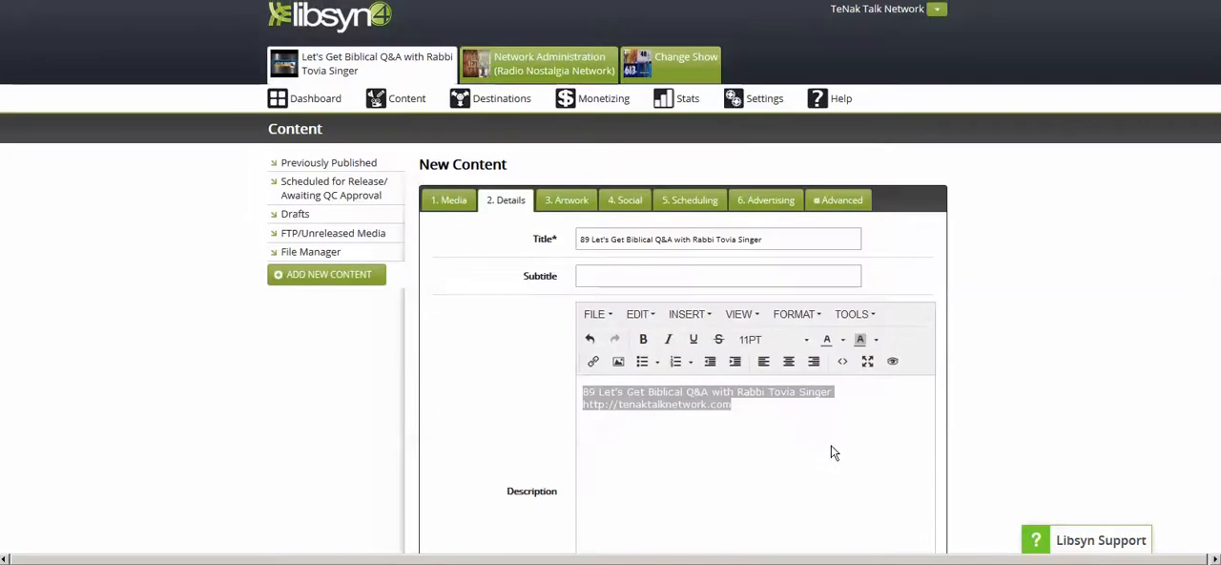
- Fill both the episode's Tweet text and its Facebook status with the copied two-line description, including the web address
click(563, 207)
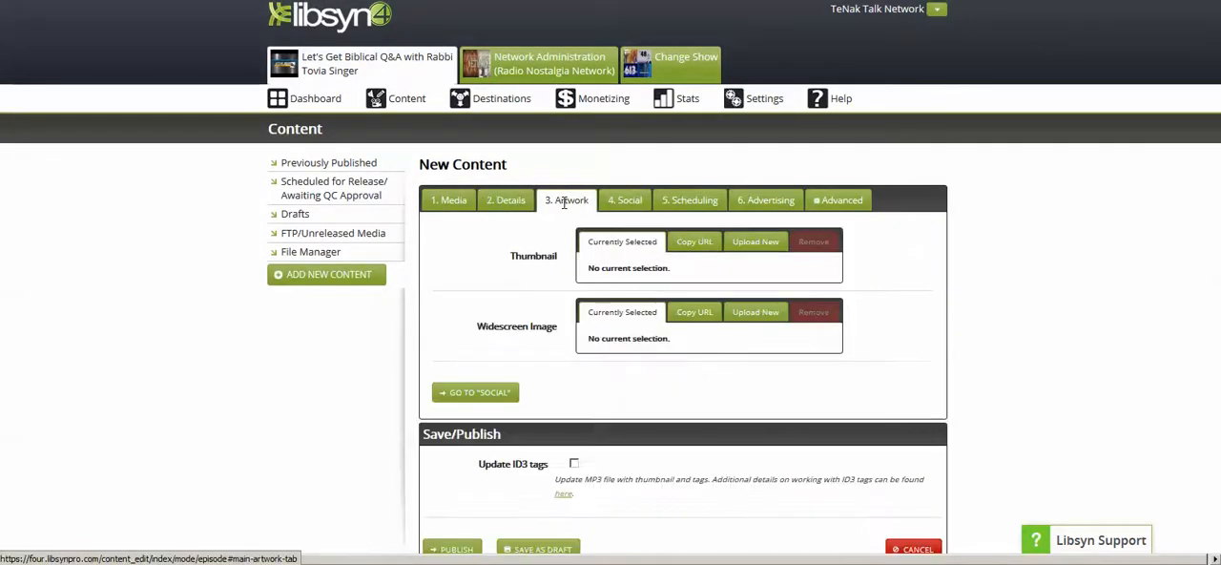
click(622, 200)
click(615, 279)
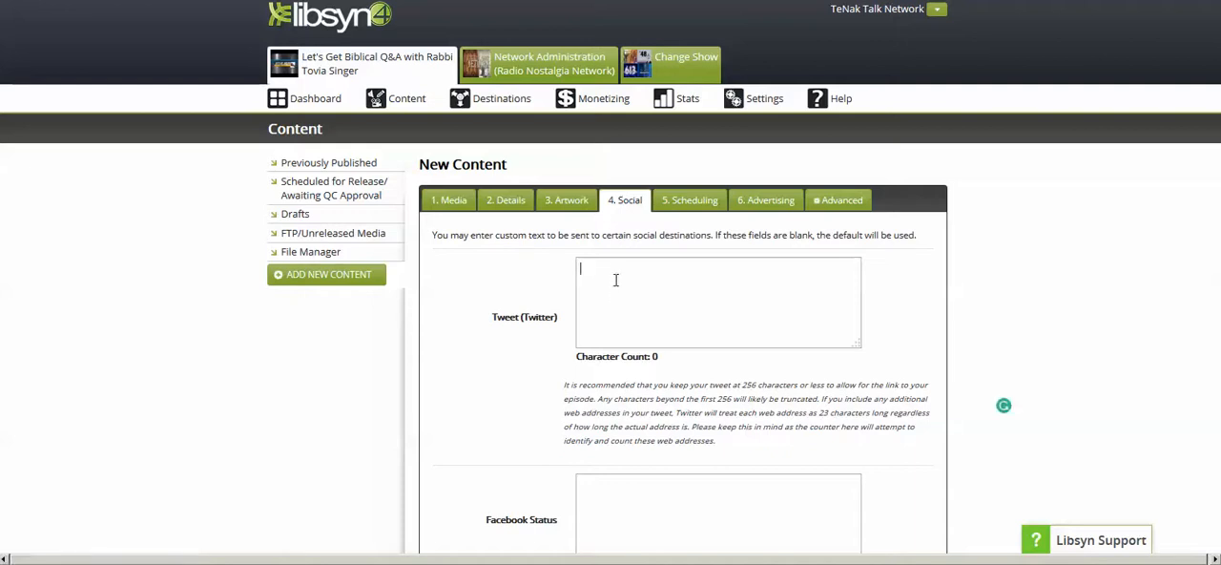
text(89 Let's Get Biblical Q&A with Rabbi Tovia Singer http://tenaktalknetwork.com)
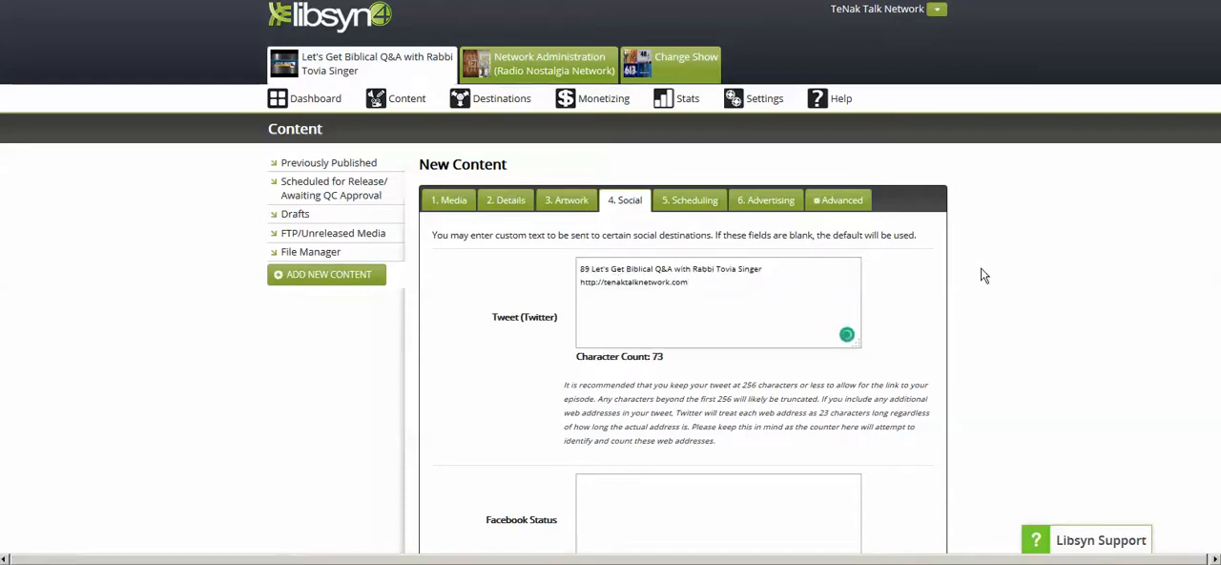
scroll(998, 271, down, 3)
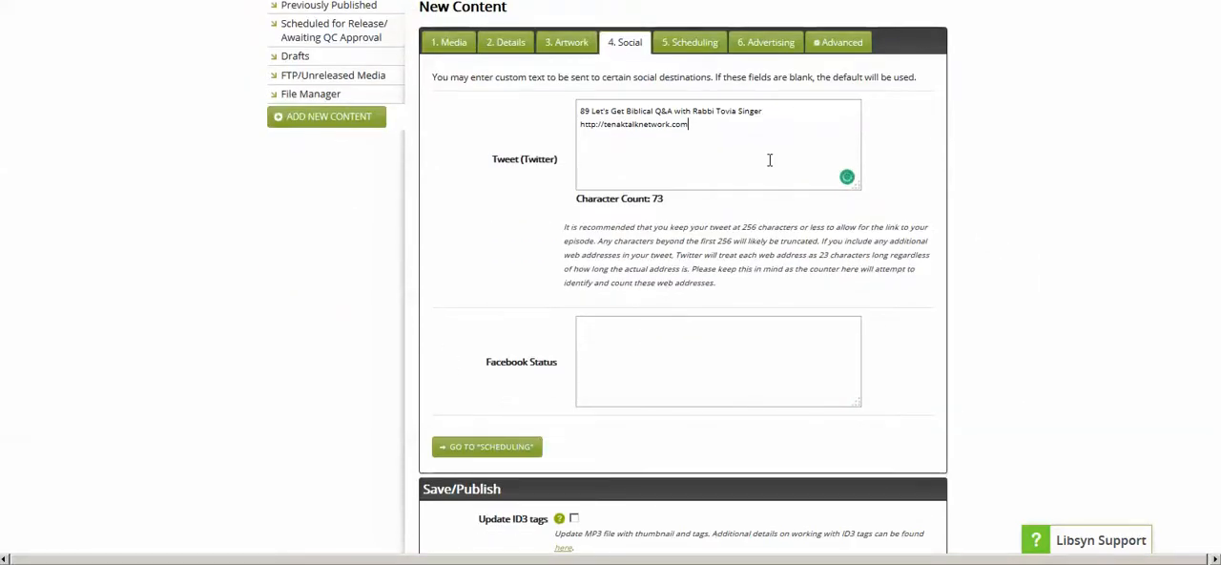
click(634, 342)
text(89 Let's Get Biblical Q&A with Rabbi Tovia Singer http://tenaktalknetwork.com)
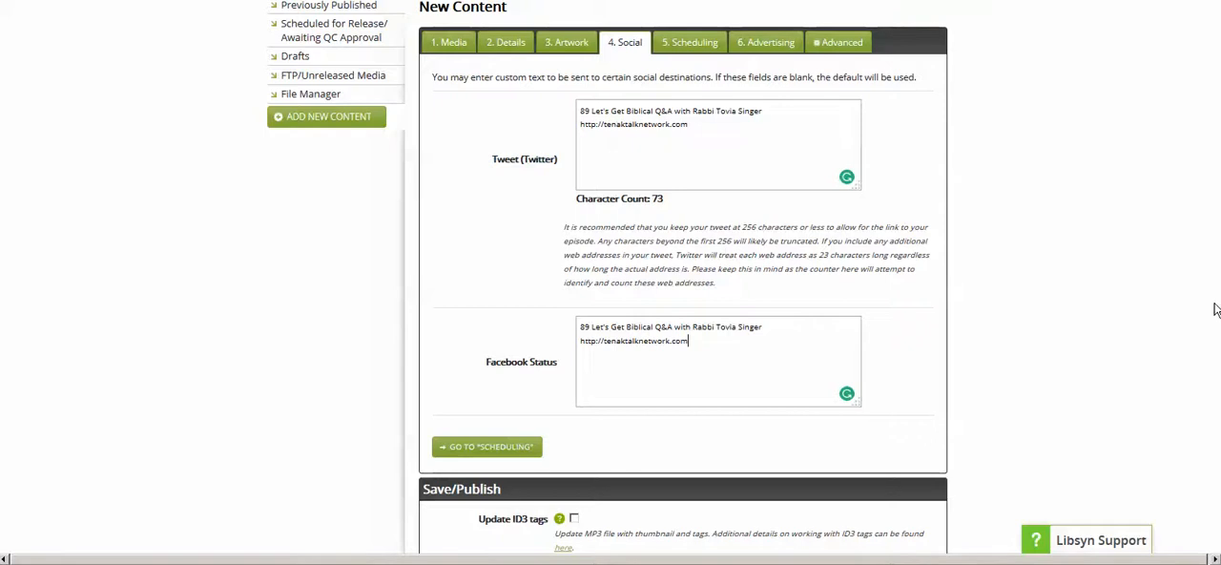
- Schedule the episode with a basic release setting for a new release date of 2018-02-13 at 12:00 PM
scroll(1216, 307, up, 3)
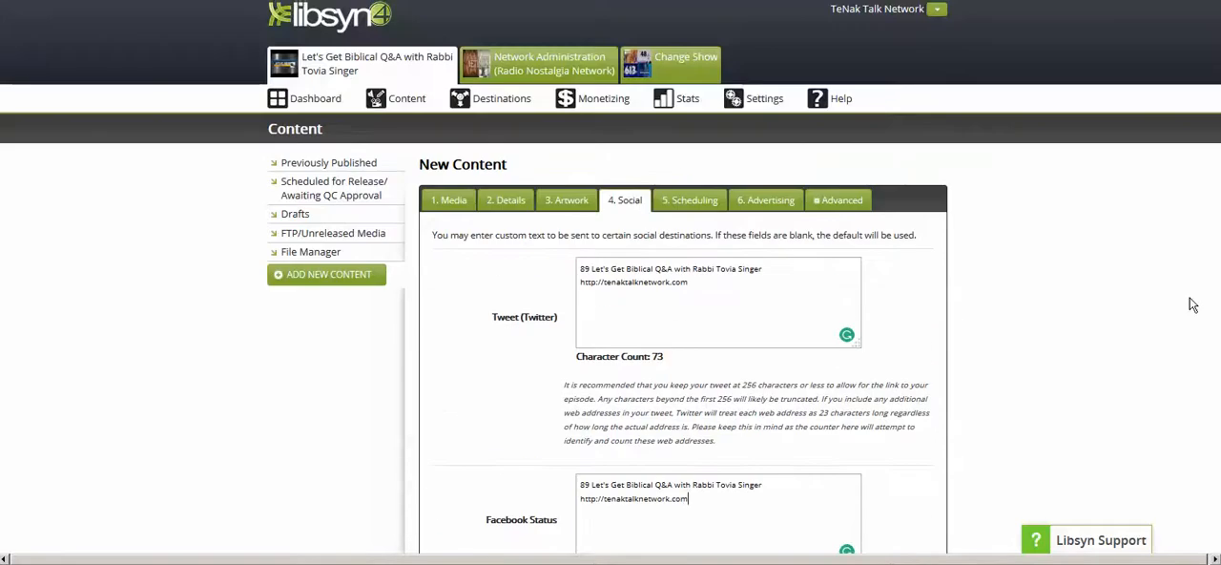
click(688, 201)
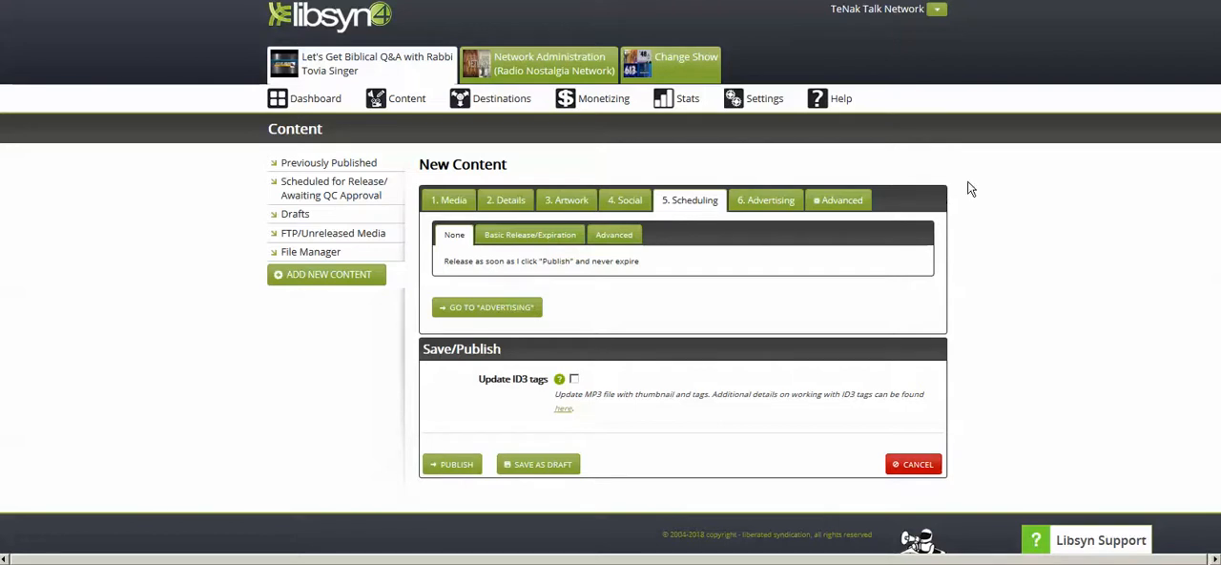
click(531, 234)
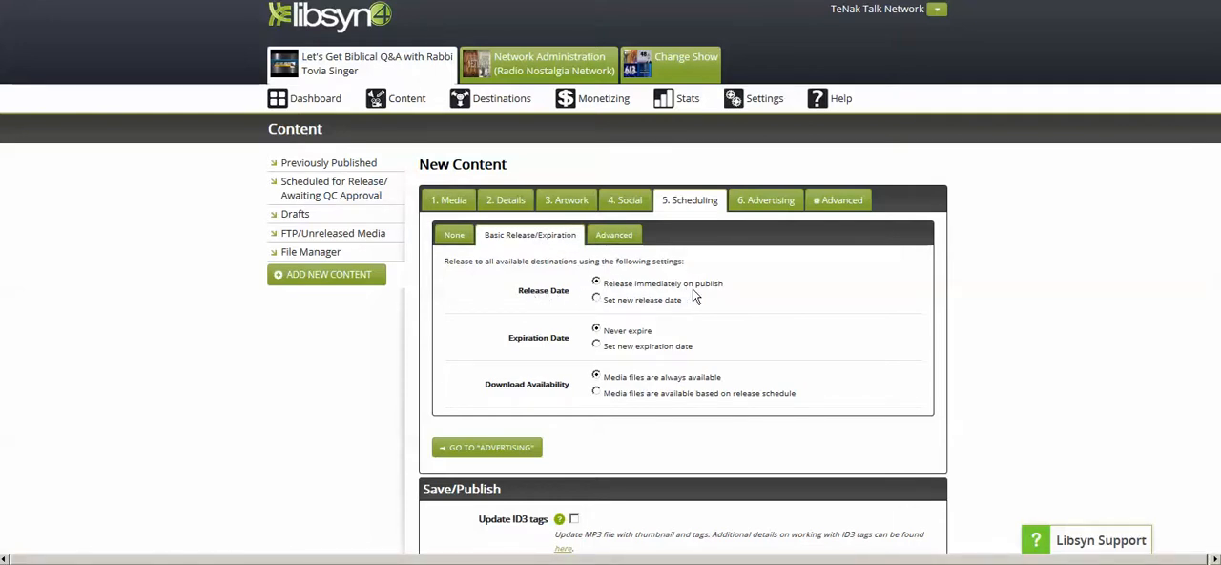
scroll(784, 269, down, 3)
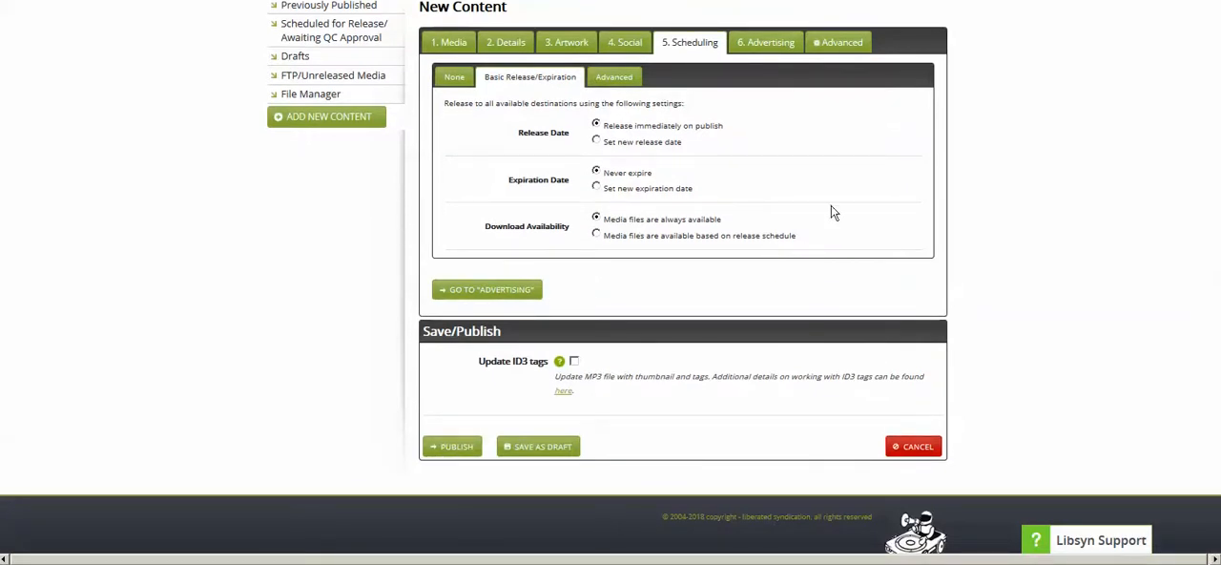
click(597, 141)
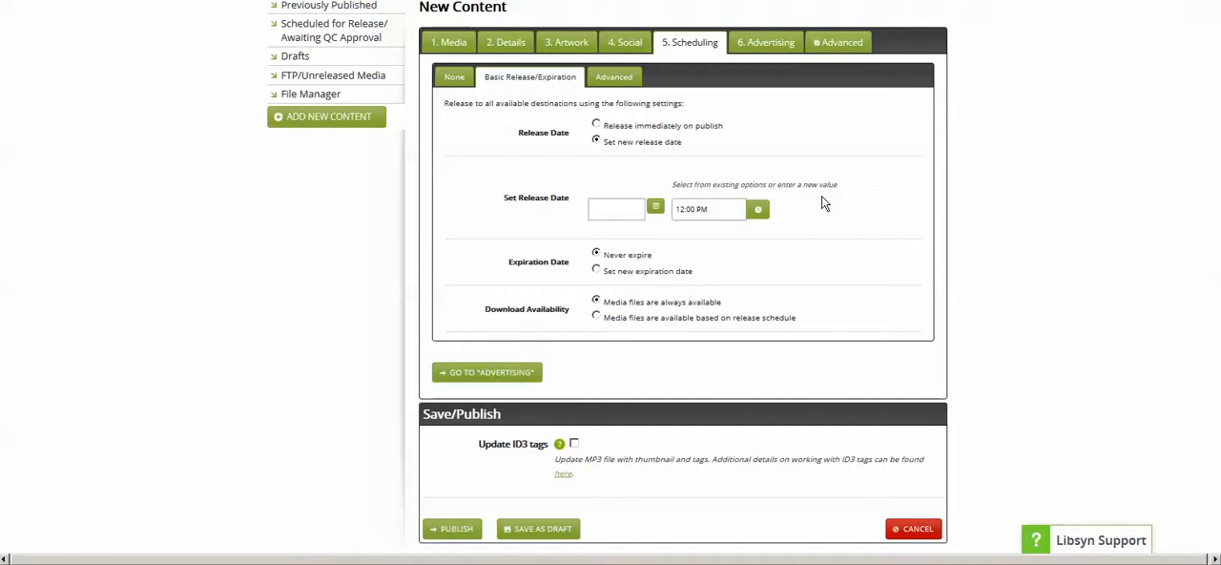
click(655, 209)
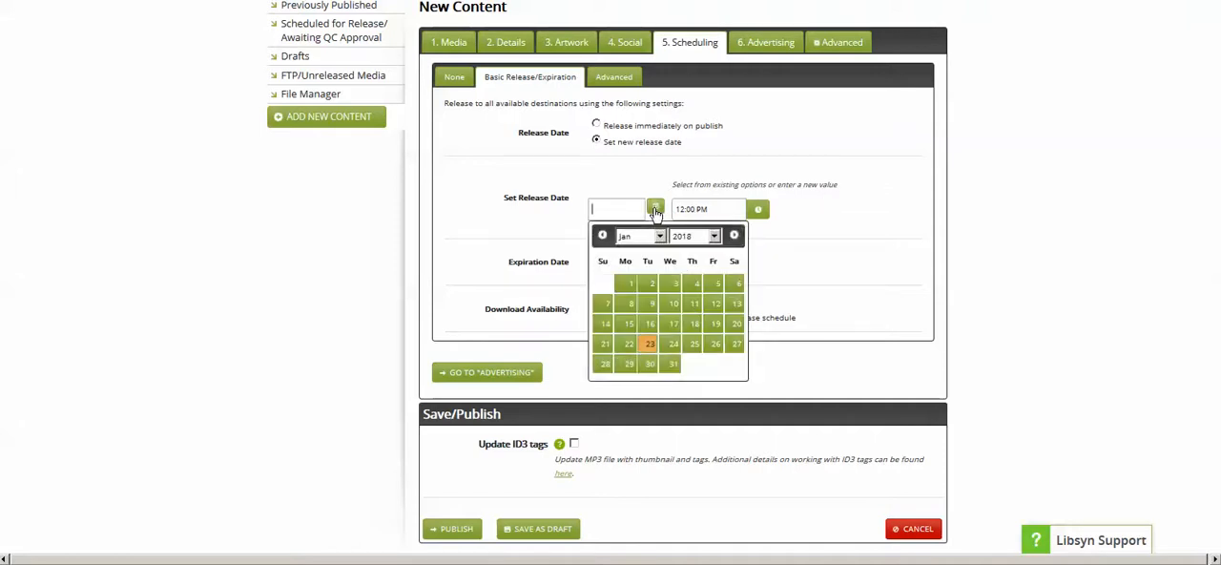
click(736, 236)
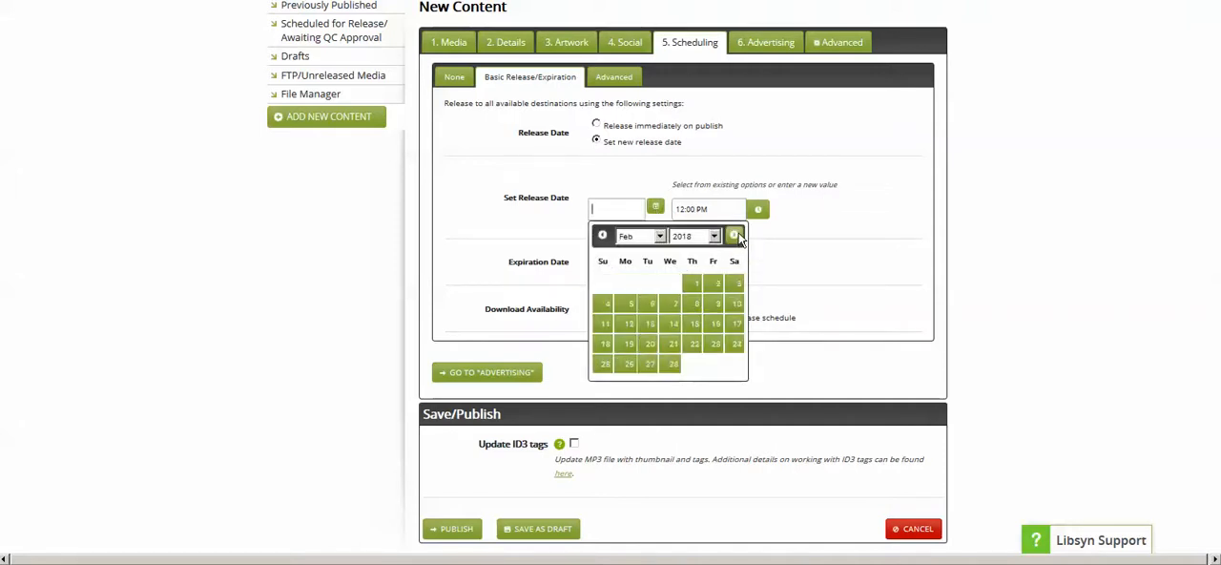
click(649, 325)
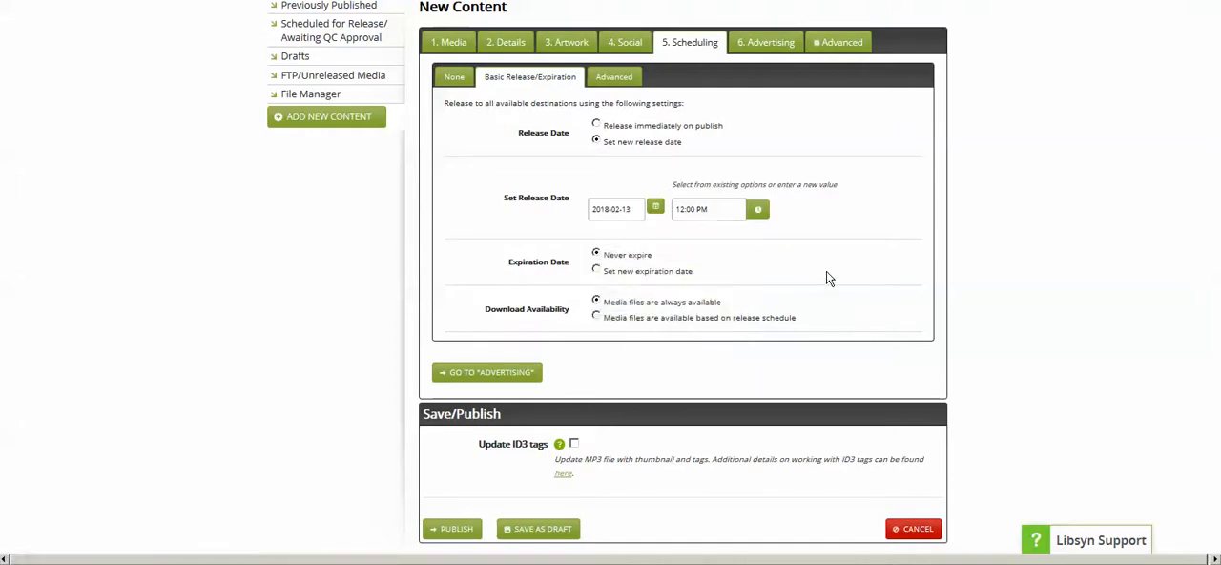
click(691, 212)
- Review the release, expiration and download availability settings and publish the scheduled episode
scroll(880, 173, down, 2)
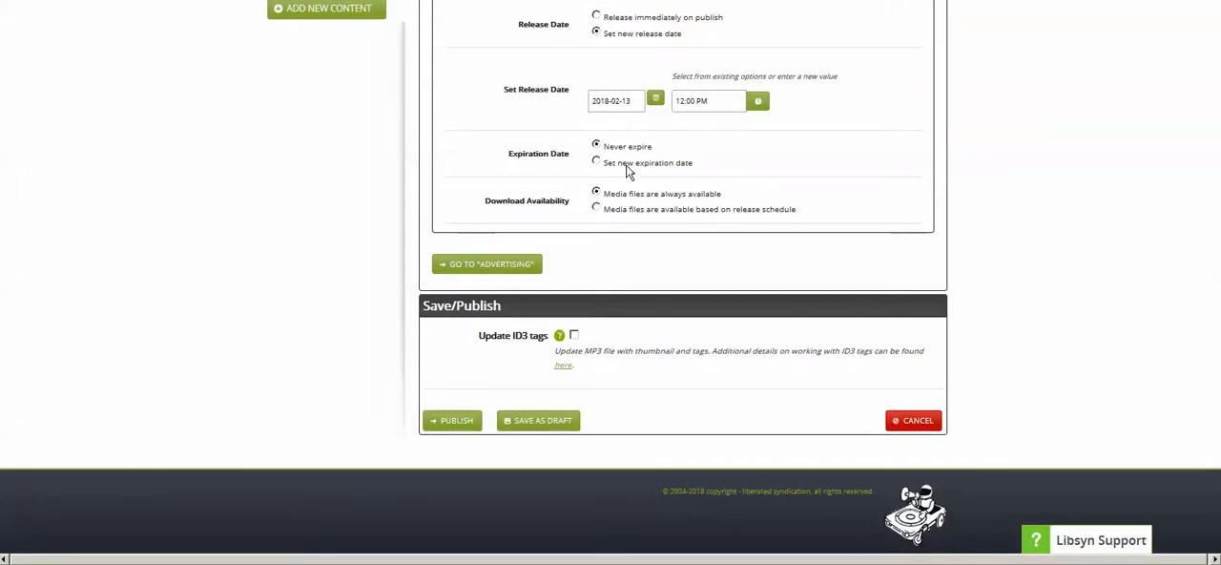
scroll(855, 193, up, 4)
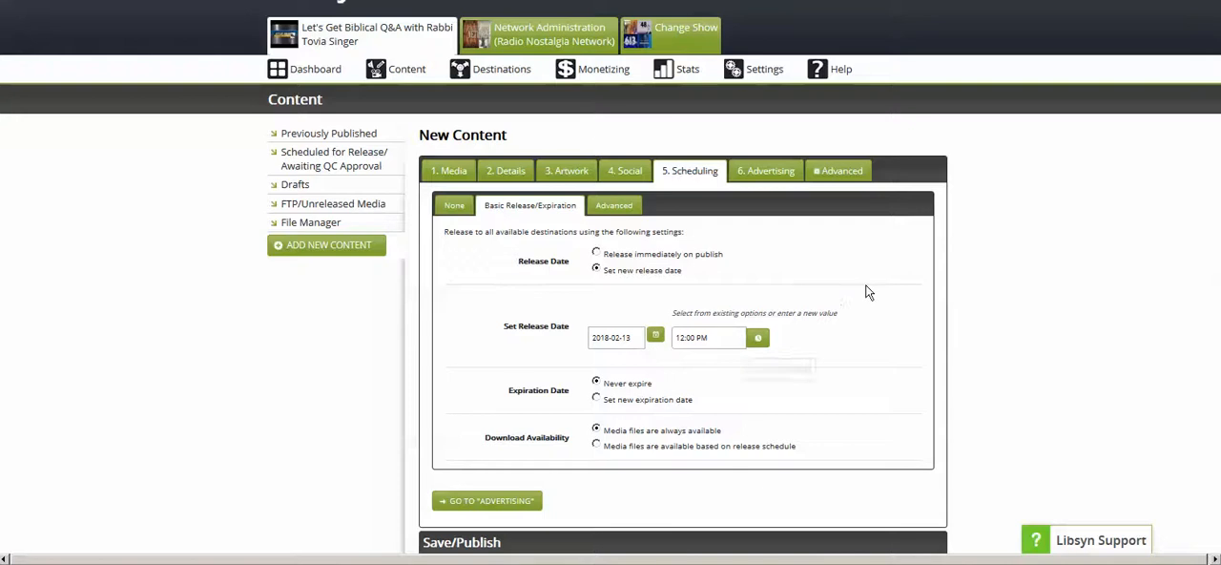
scroll(868, 288, down, 3)
scroll(829, 196, down, 2)
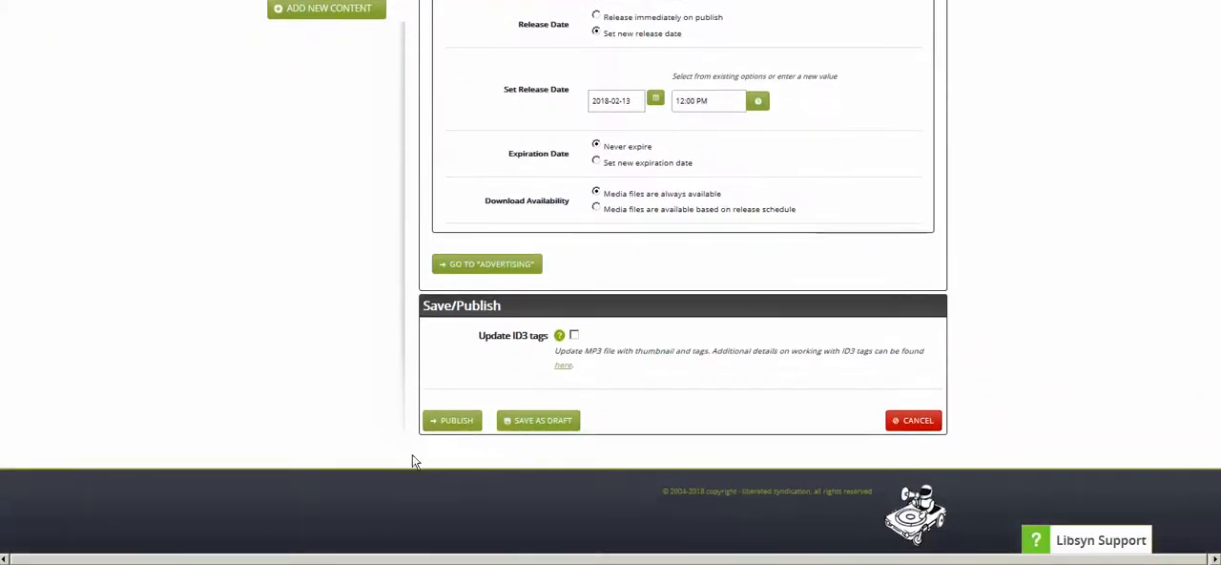
click(450, 423)
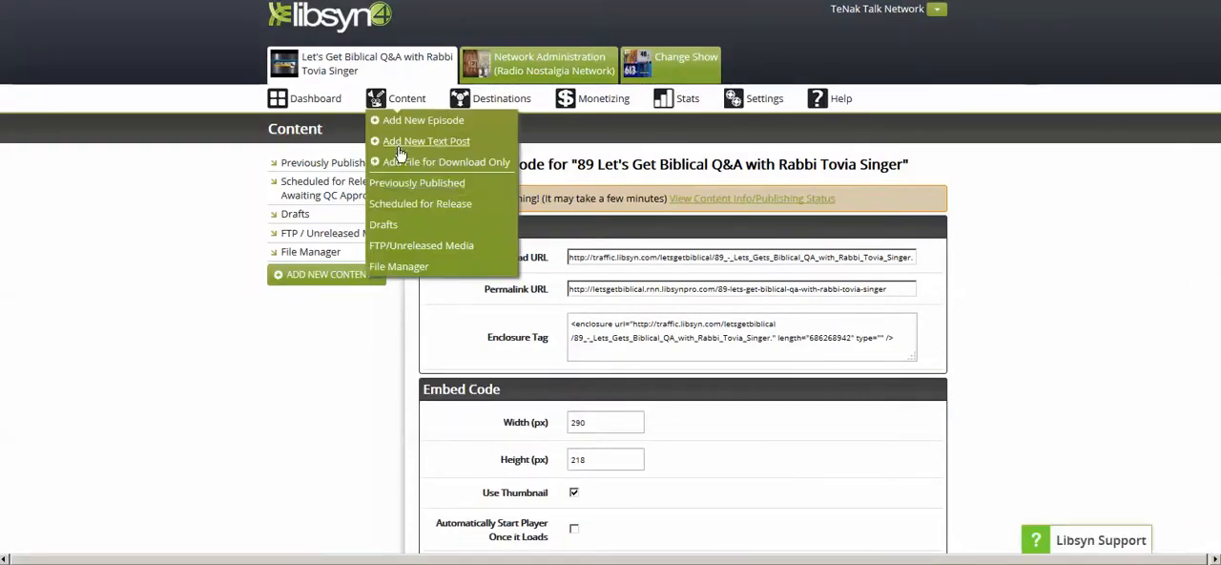
- Show the content scheduled for future release and review the listed episodes and their publish dates
click(313, 187)
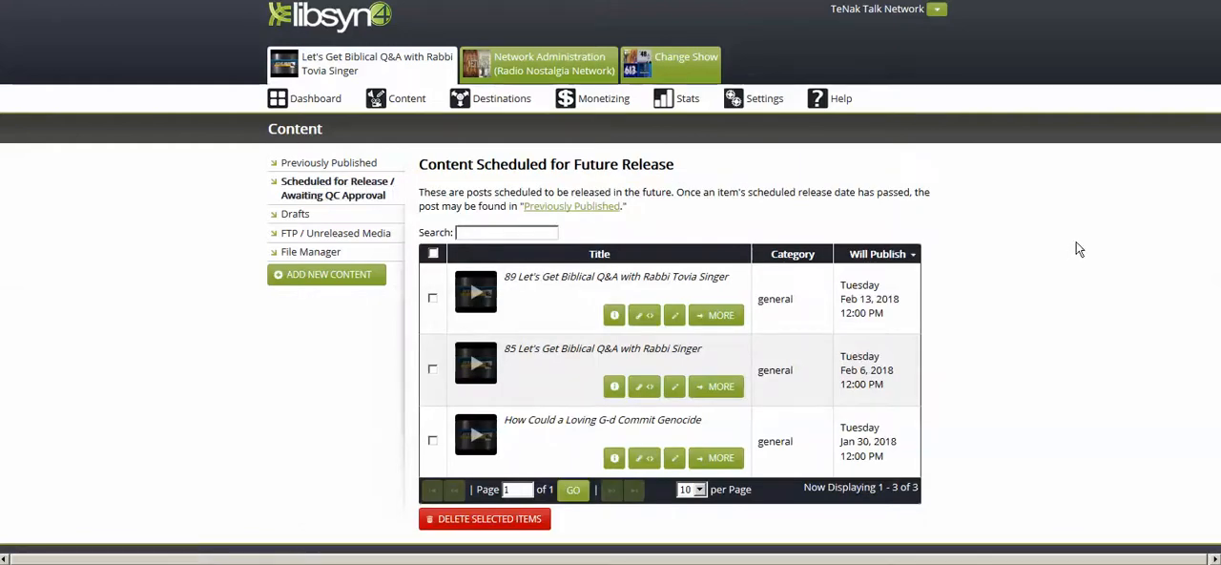
scroll(1076, 242, down, 2)
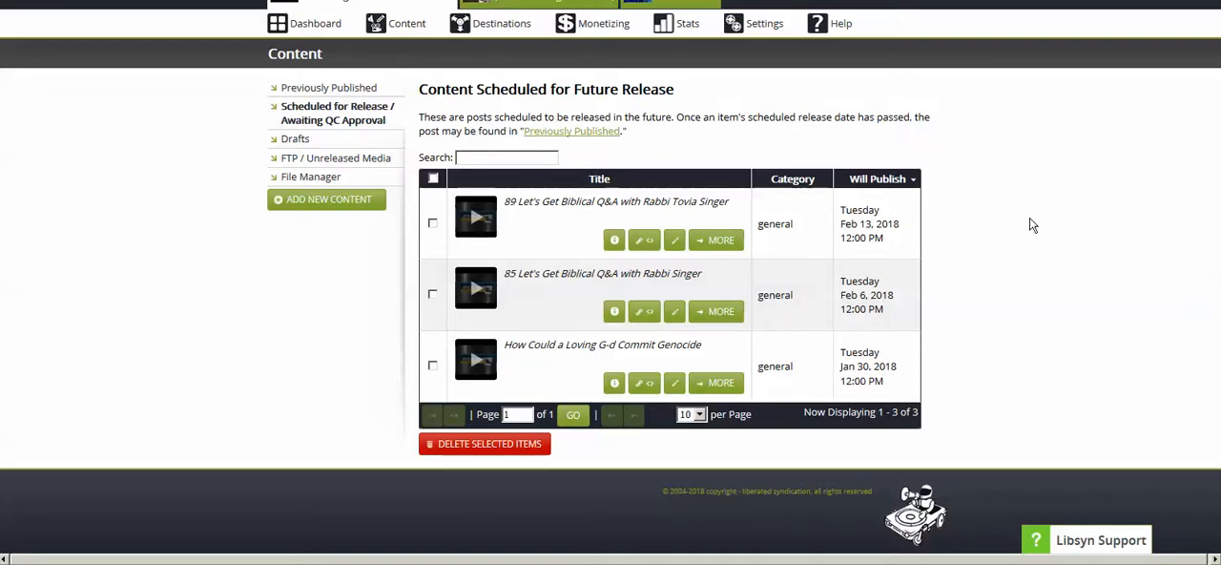
scroll(1049, 300, up, 2)
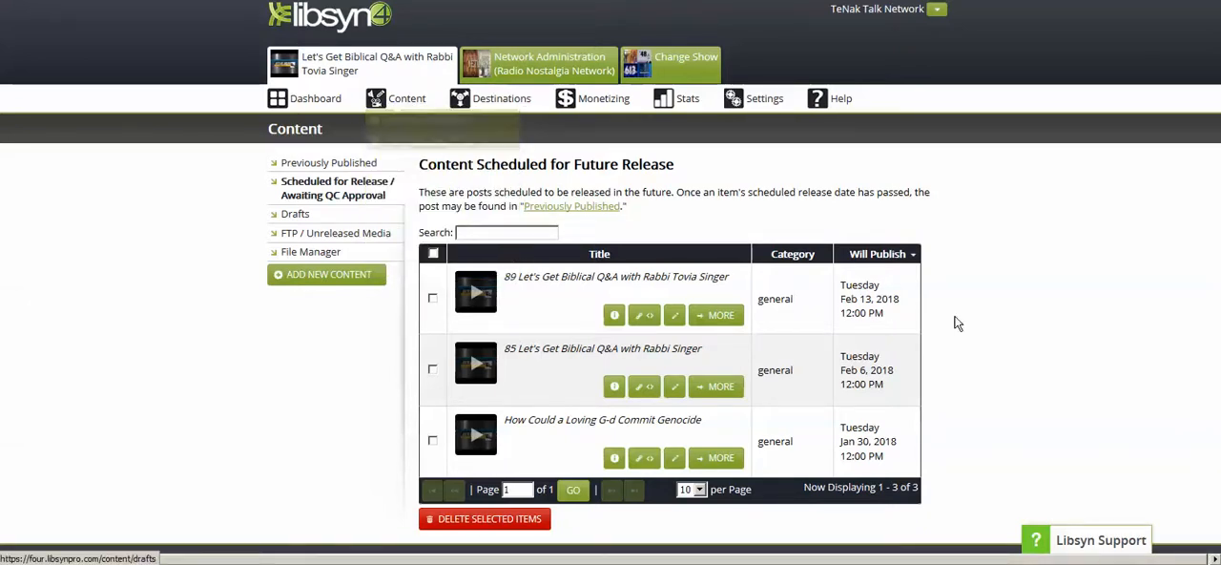
- Open the link and embed details of episode 89 and examine its URLs, enclosure tag and player embed options
click(645, 317)
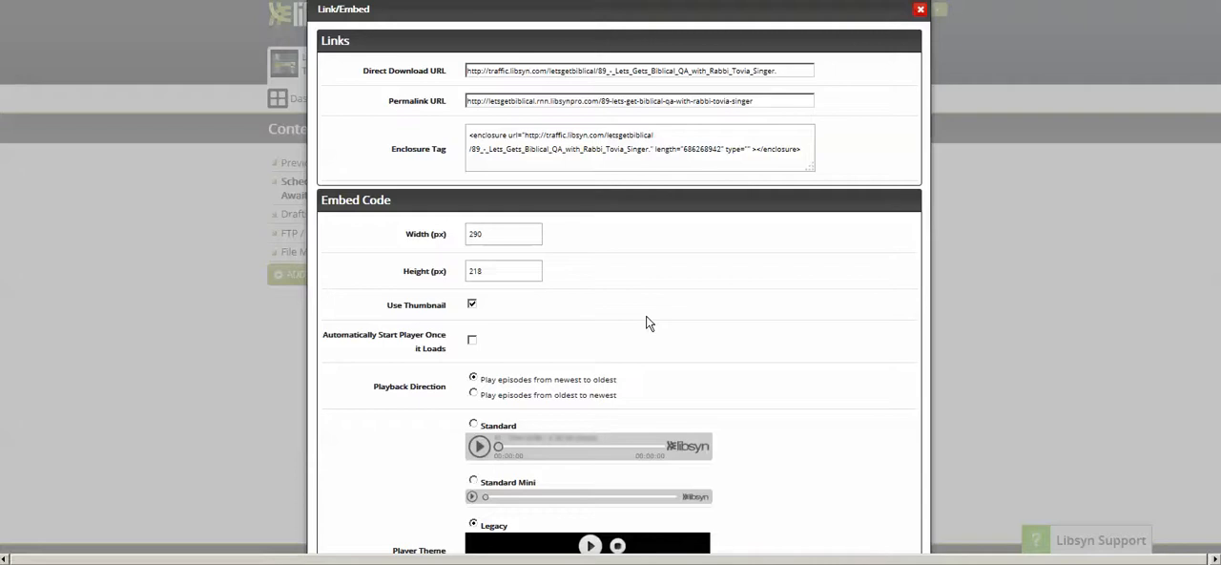
scroll(845, 260, down, 3)
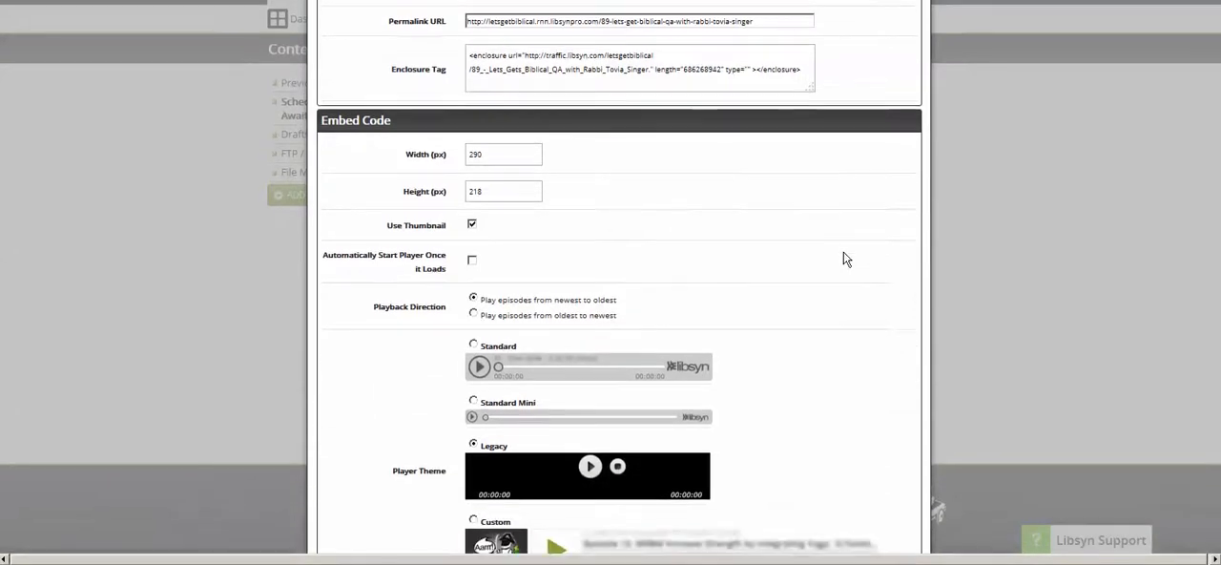
scroll(859, 250, up, 3)
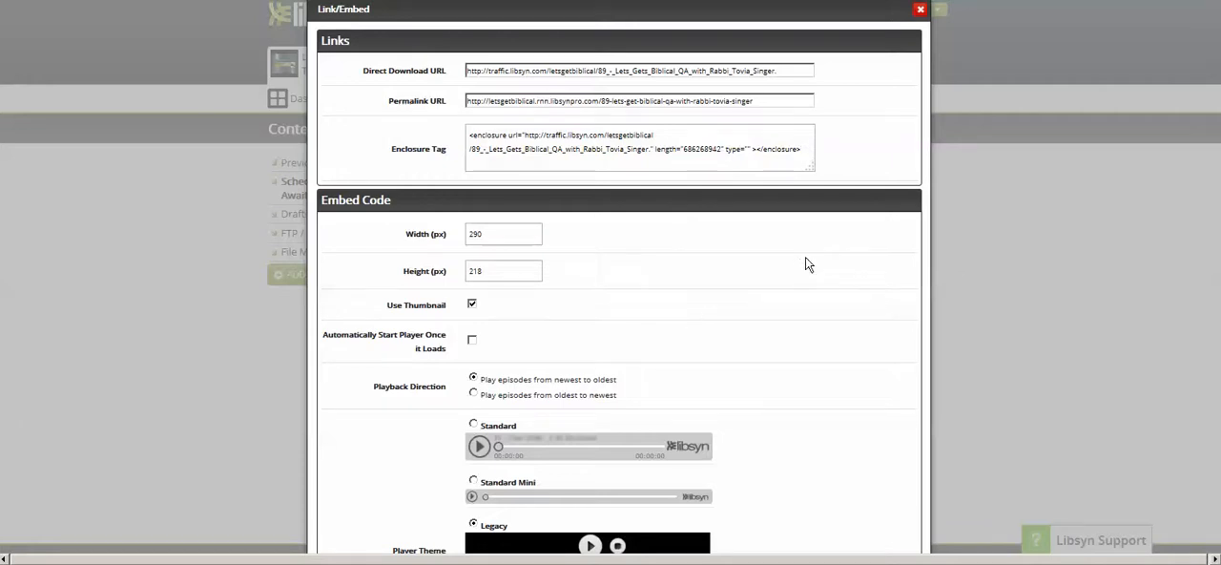
scroll(805, 257, down, 5)
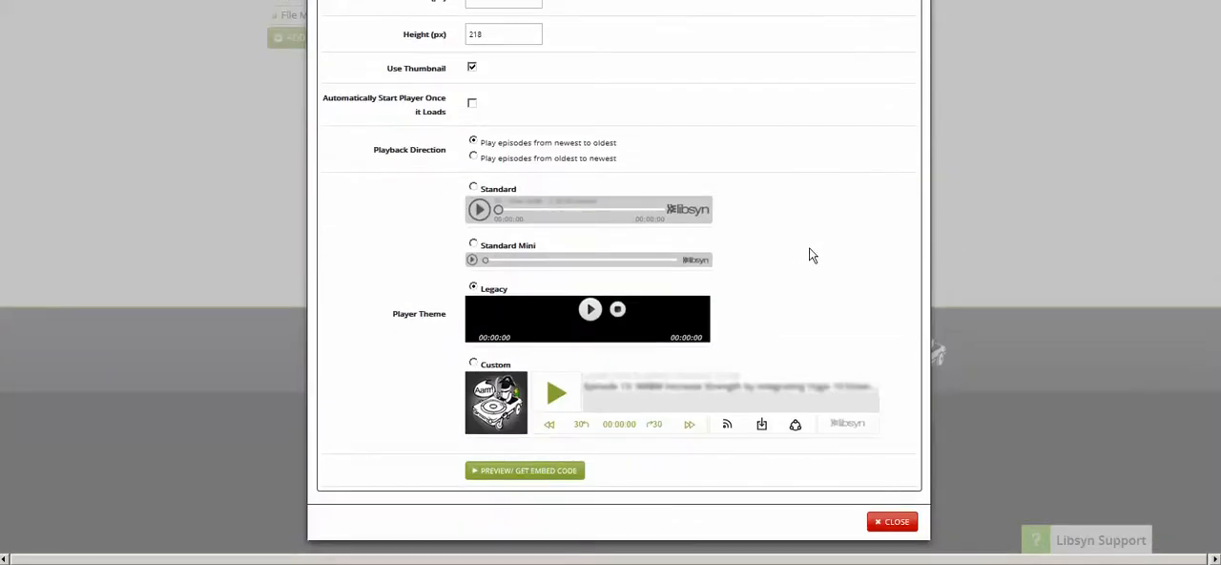
scroll(807, 257, up, 5)
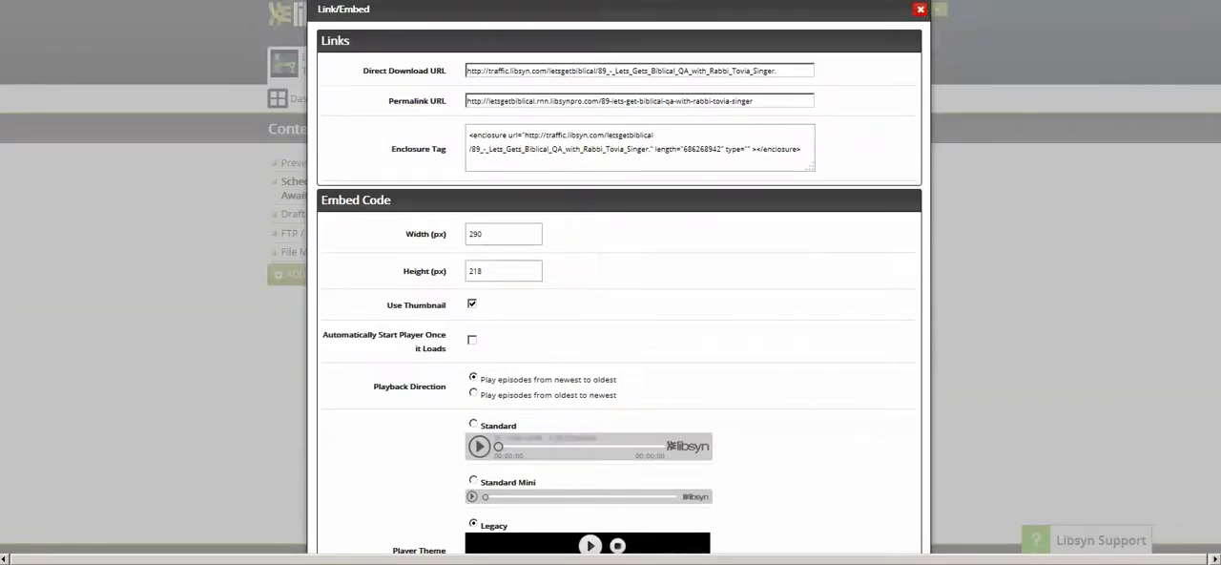
- Open the website tenaktalknetwork.com in a new browser tab
key(ctrl+t)
key(Down)
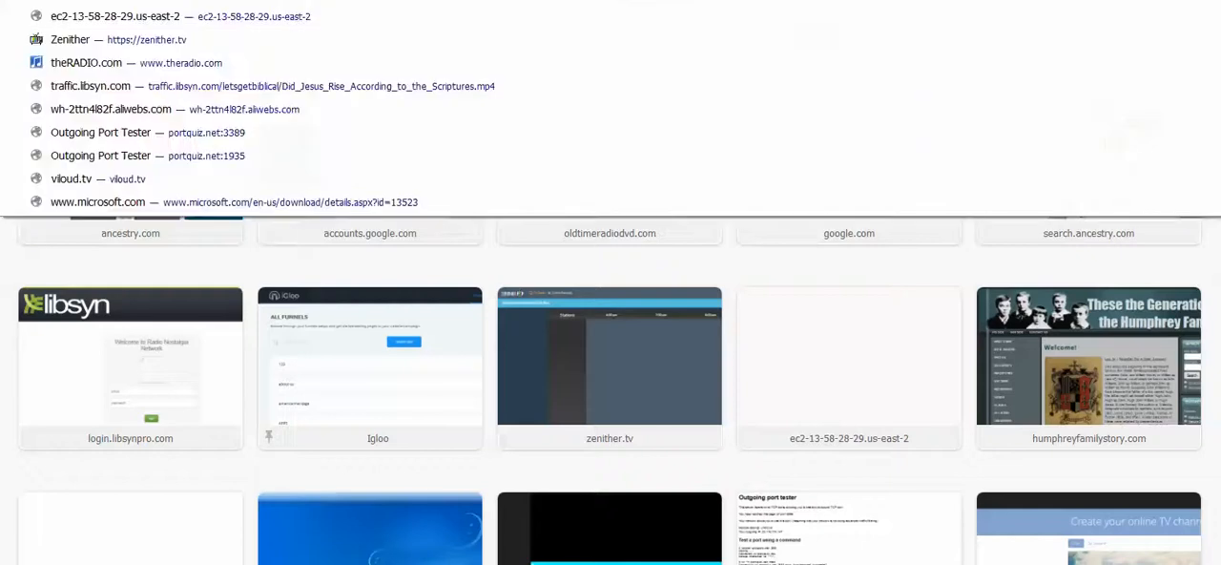
key(Up)
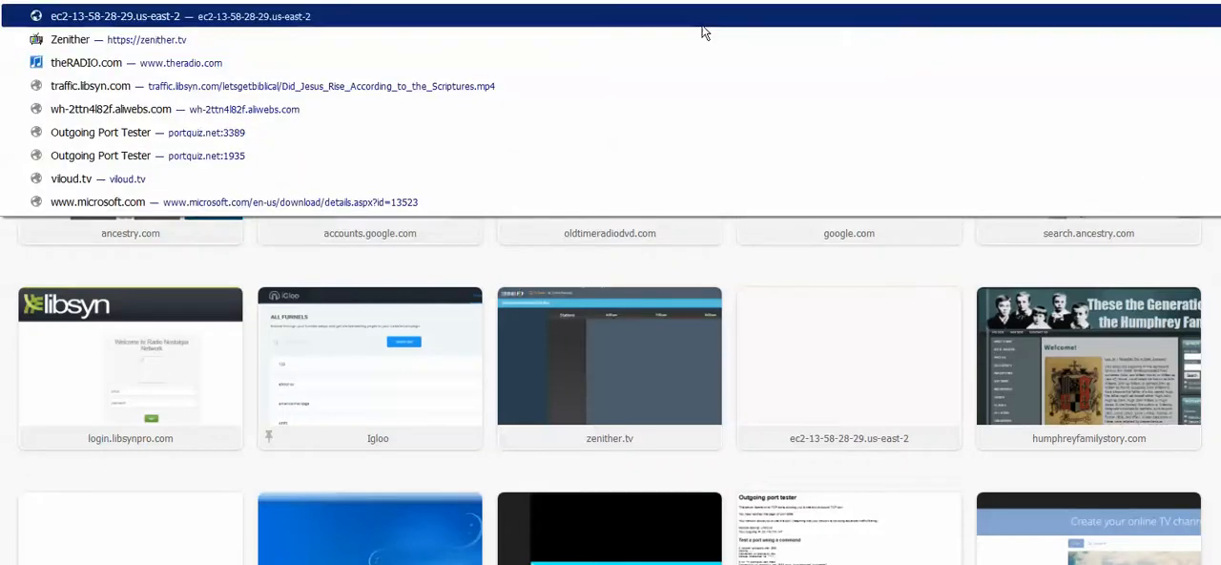
key(Up)
key(Escape)
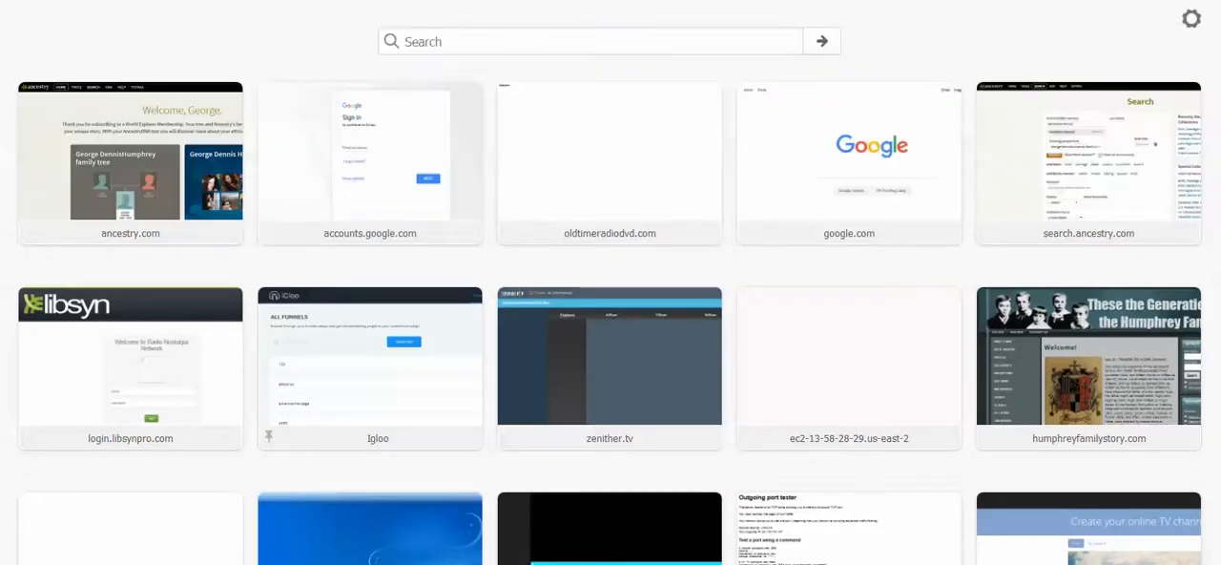
text(ten)
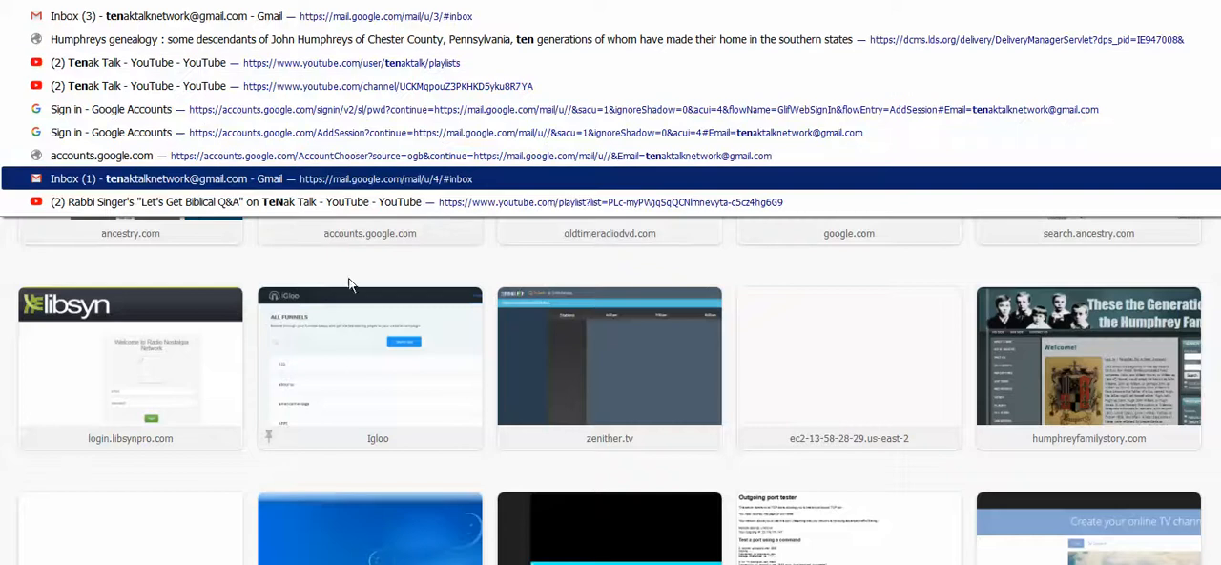
click(190, 1)
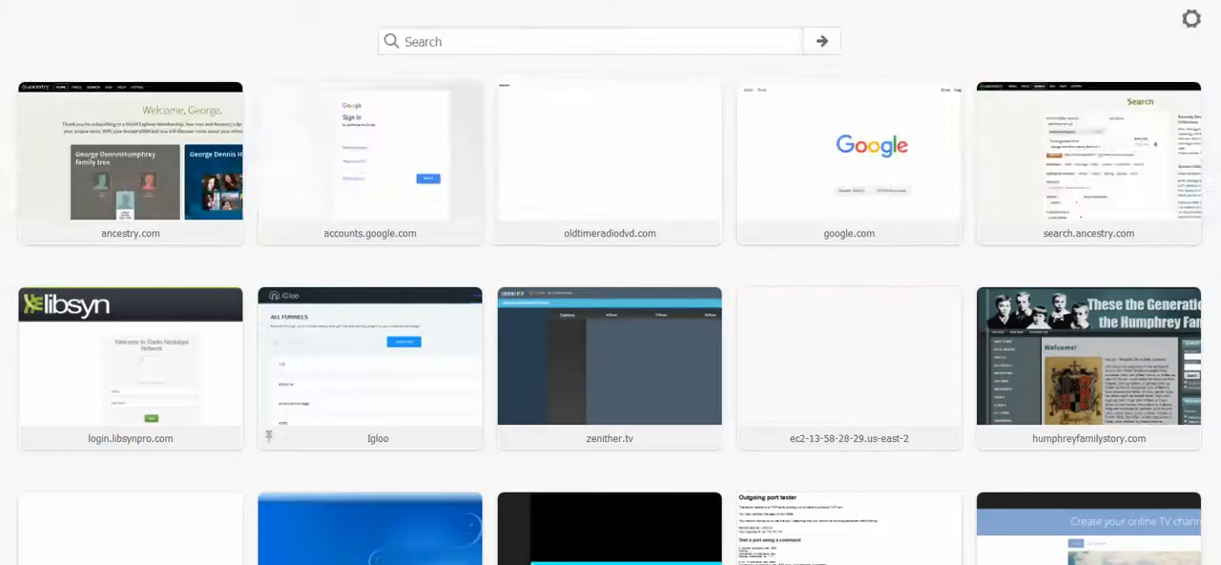
text(tenak)
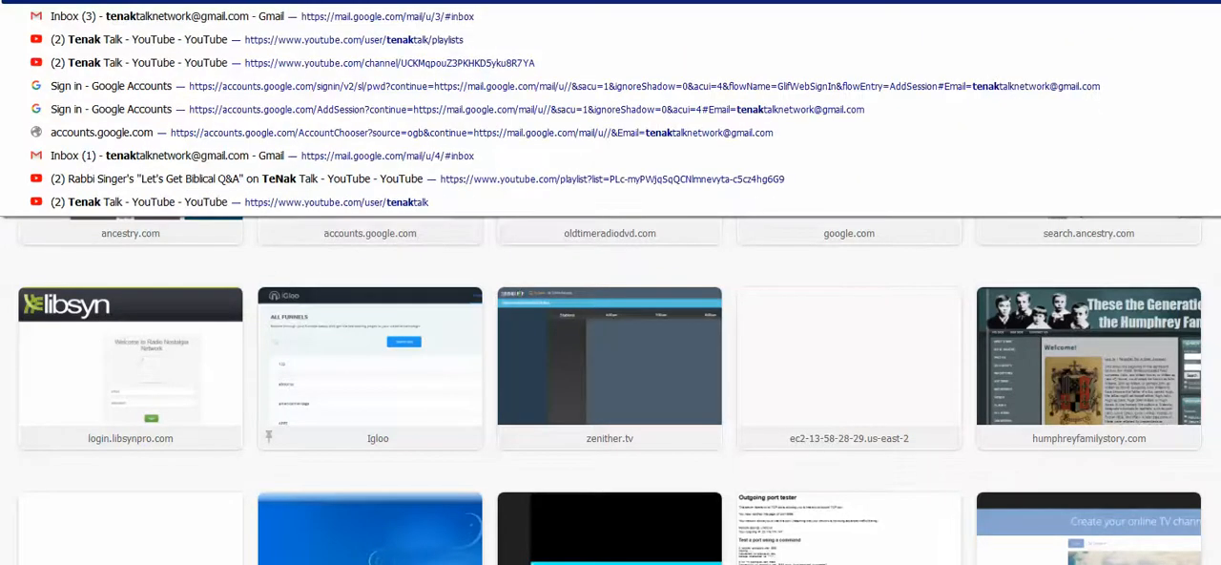
text(talk)
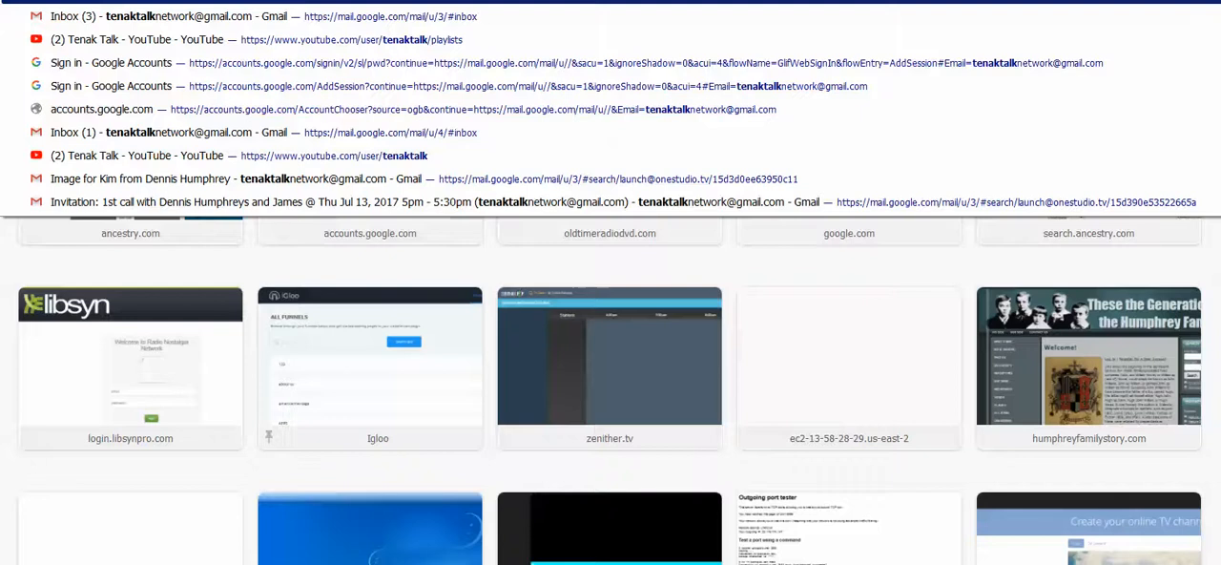
text(network.c)
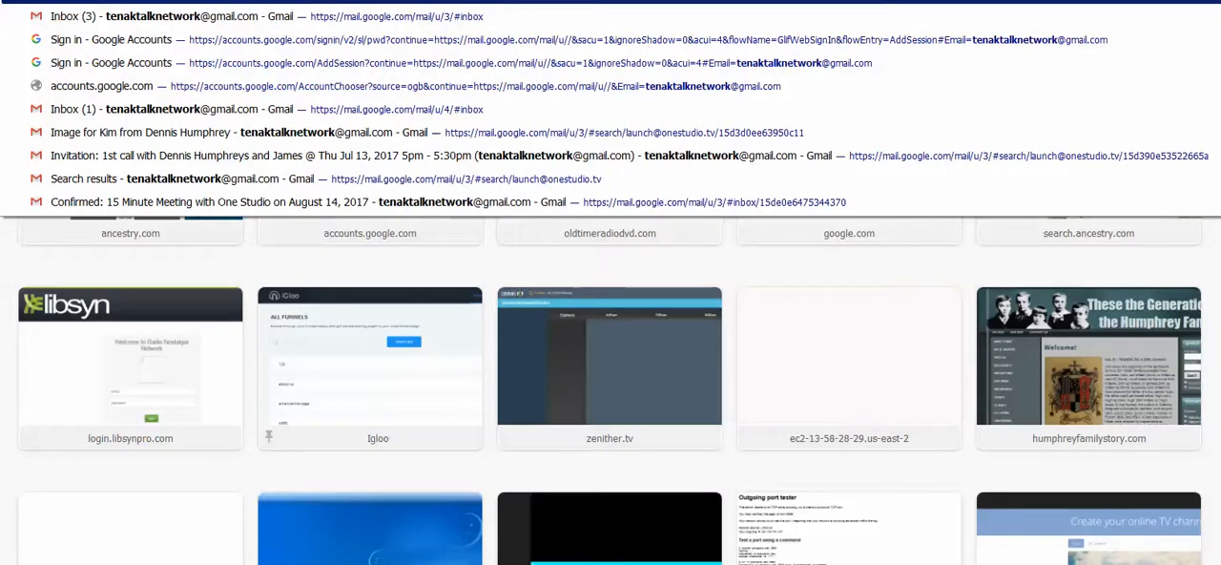
text(om)
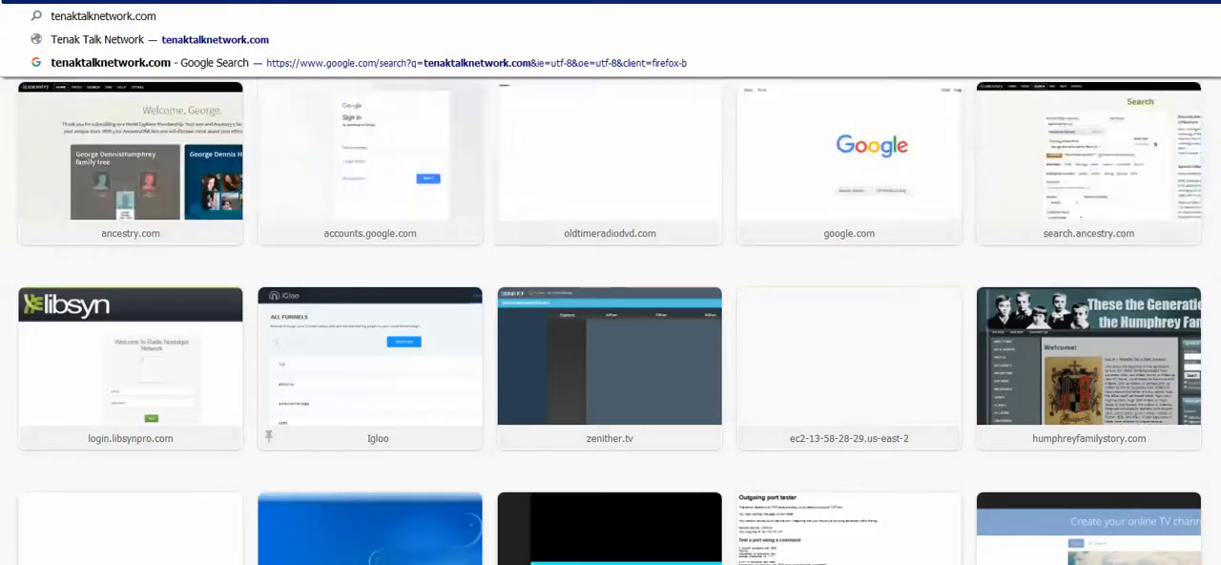
key(Return)
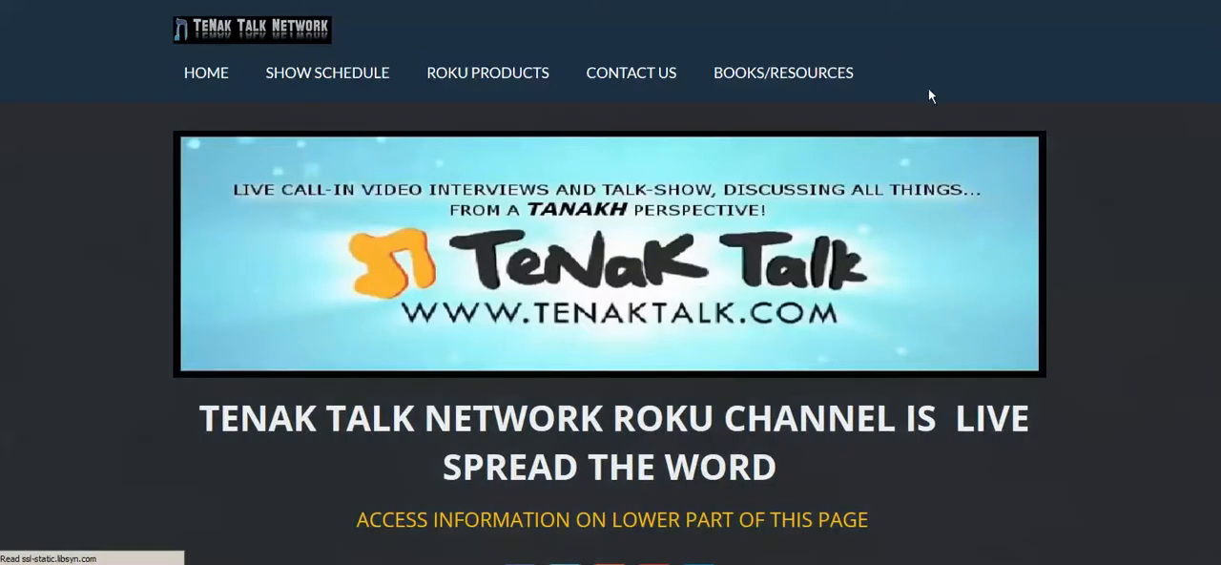
- Examine the network home page's sections of trusted Torah teachers, teachers to the nations, counter missionary teachers and Jewish historians
scroll(1135, 138, down, 4)
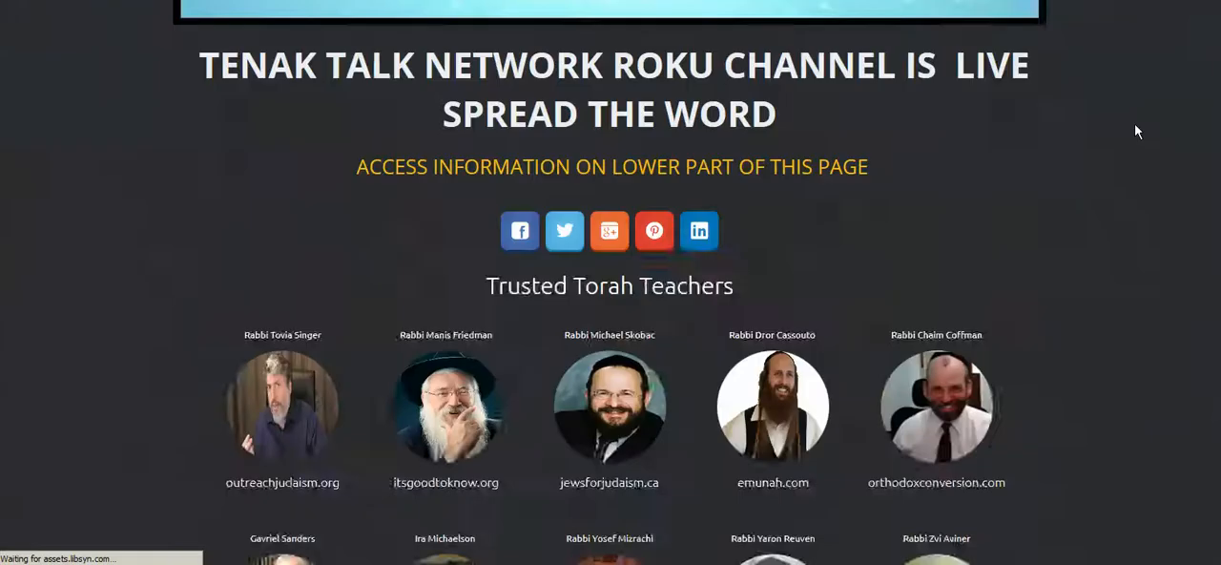
scroll(1134, 131, down, 4)
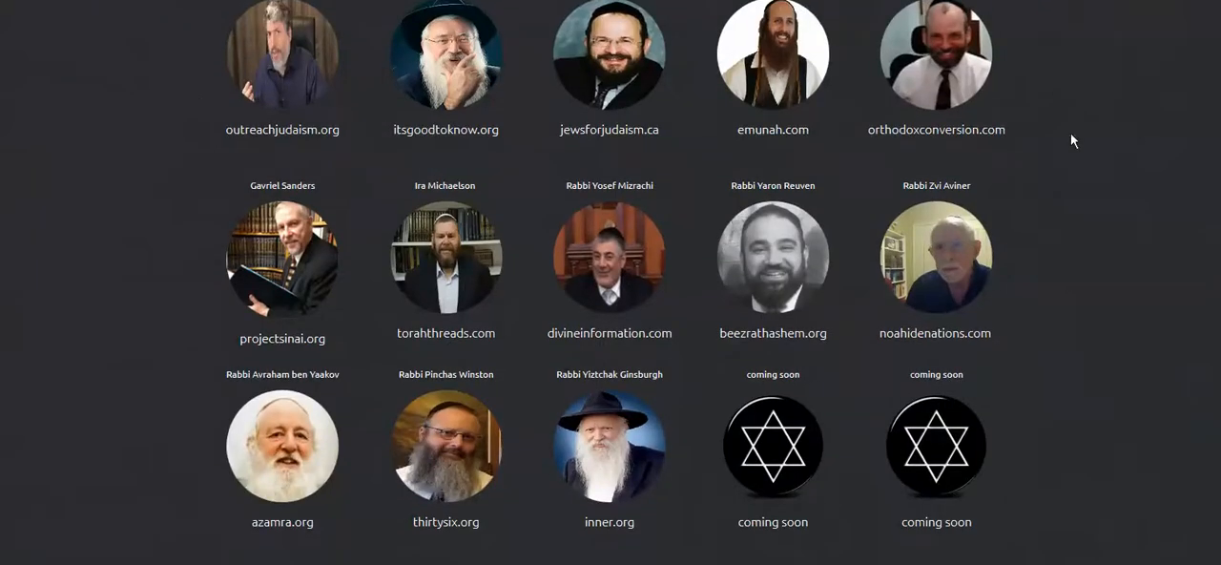
scroll(1096, 115, up, 1)
scroll(1096, 116, down, 1)
scroll(1097, 101, up, 1)
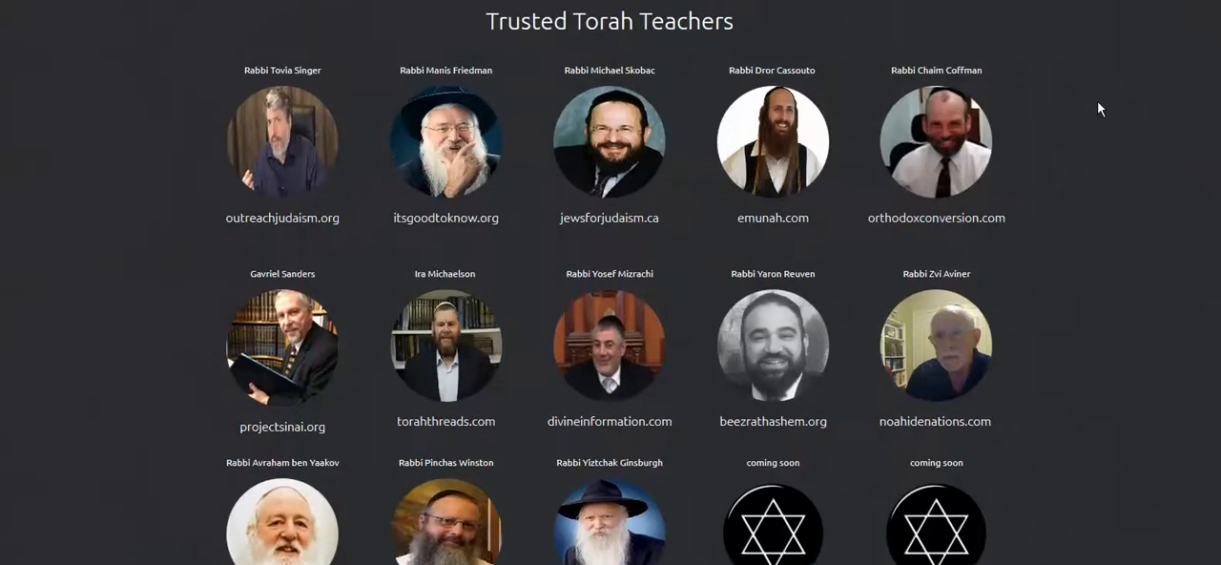
scroll(1097, 101, down, 1)
scroll(1097, 101, down, 5)
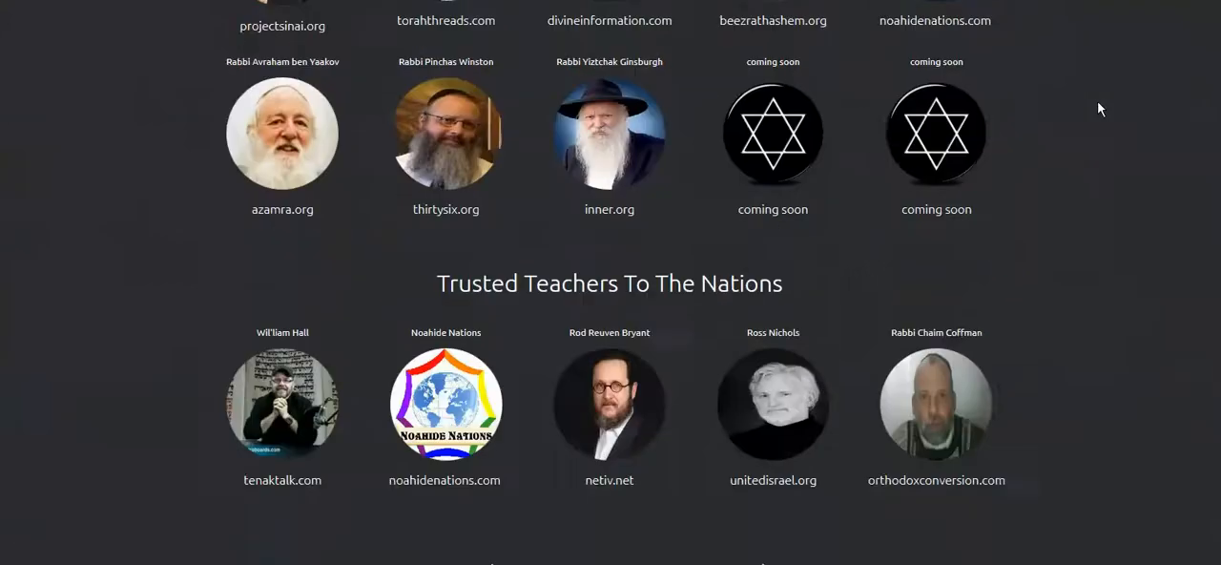
scroll(1097, 109, down, 1)
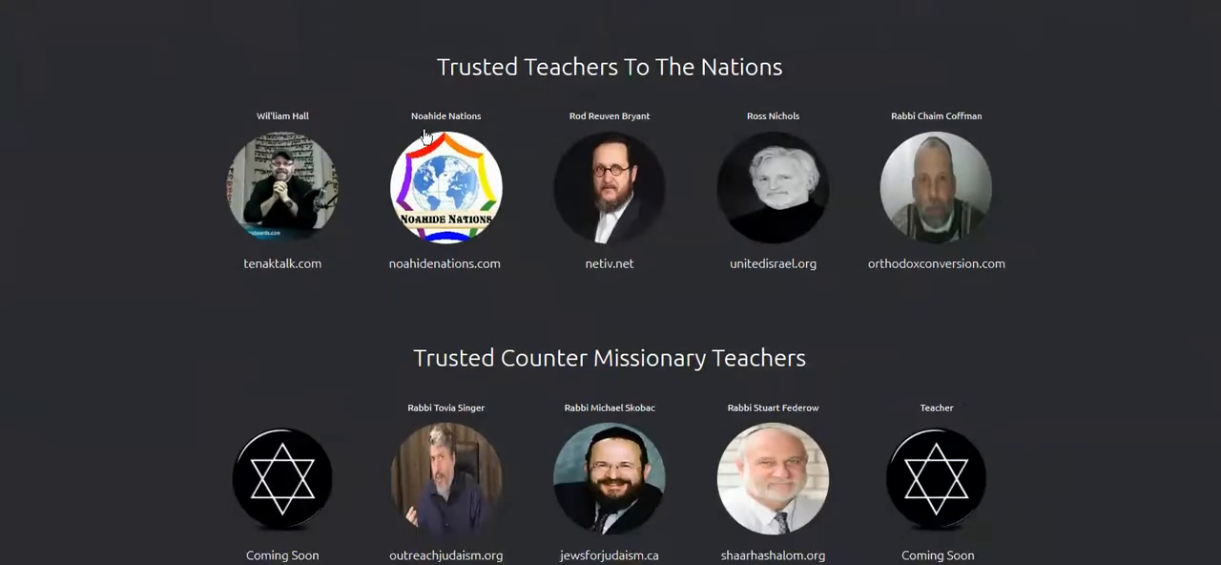
scroll(1118, 177, down, 3)
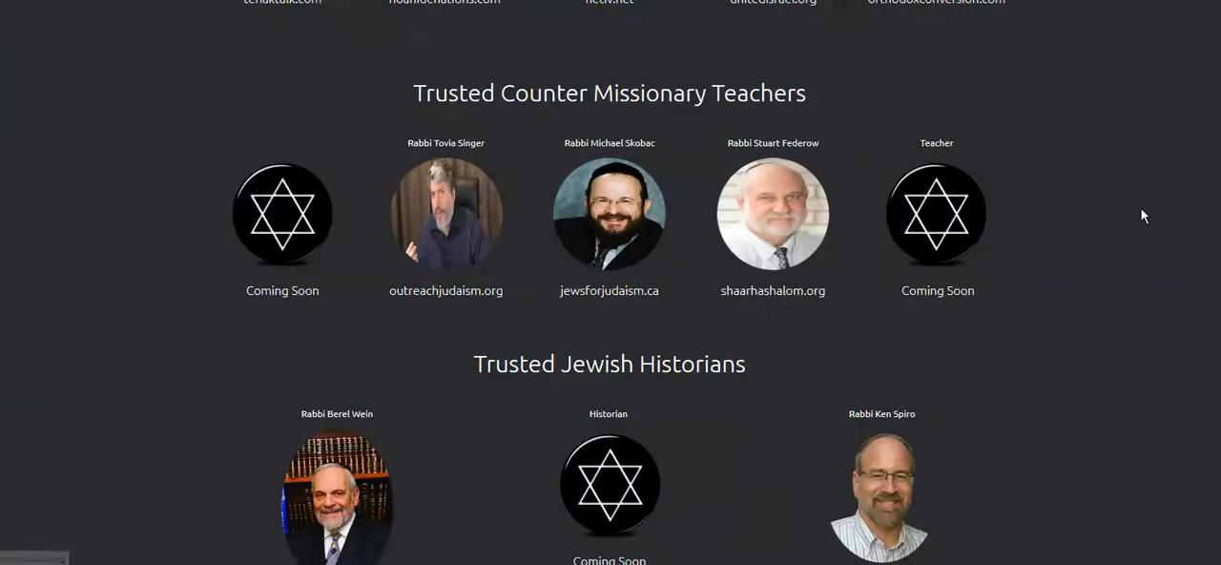
scroll(1141, 207, down, 3)
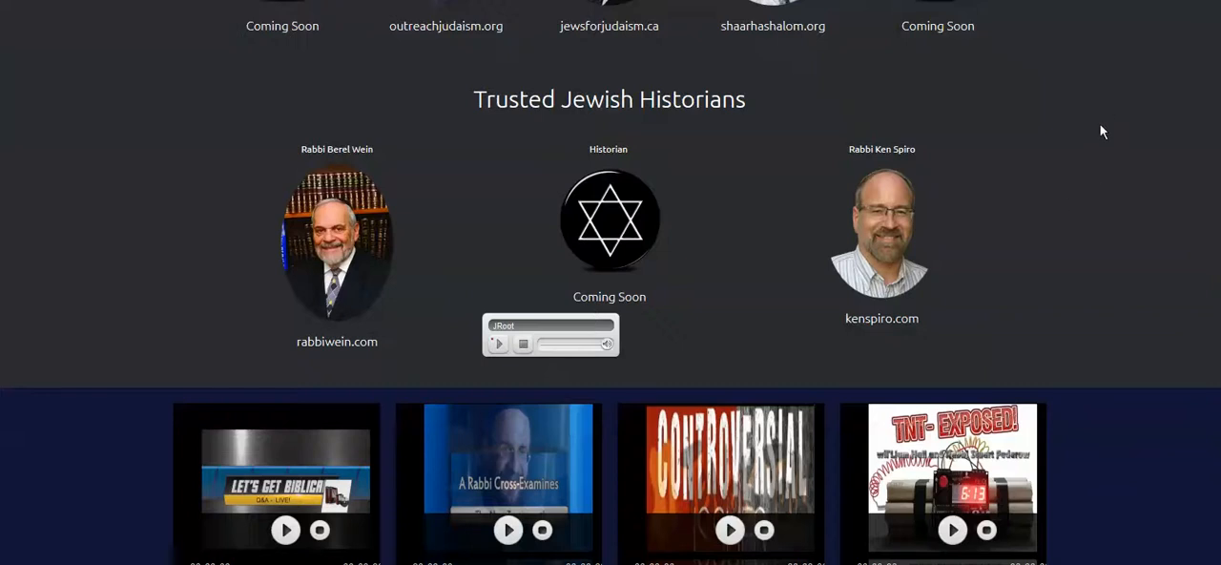
- Play the embedded Let's Get Biblical Q&A video on the network home page and seek to an early point in it
scroll(1100, 127, down, 3)
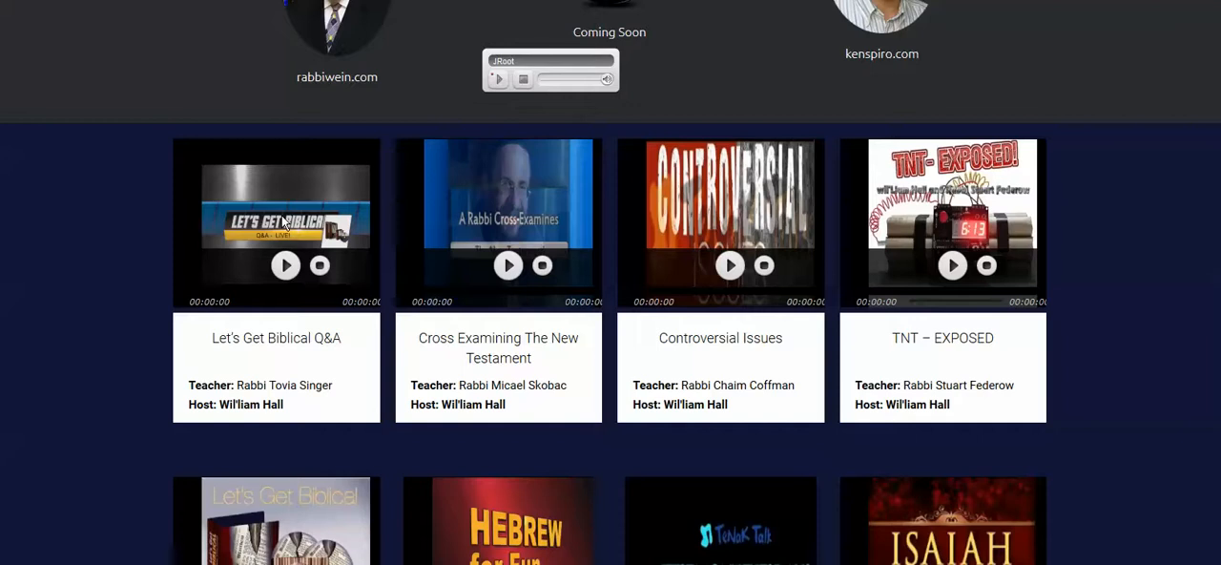
click(284, 266)
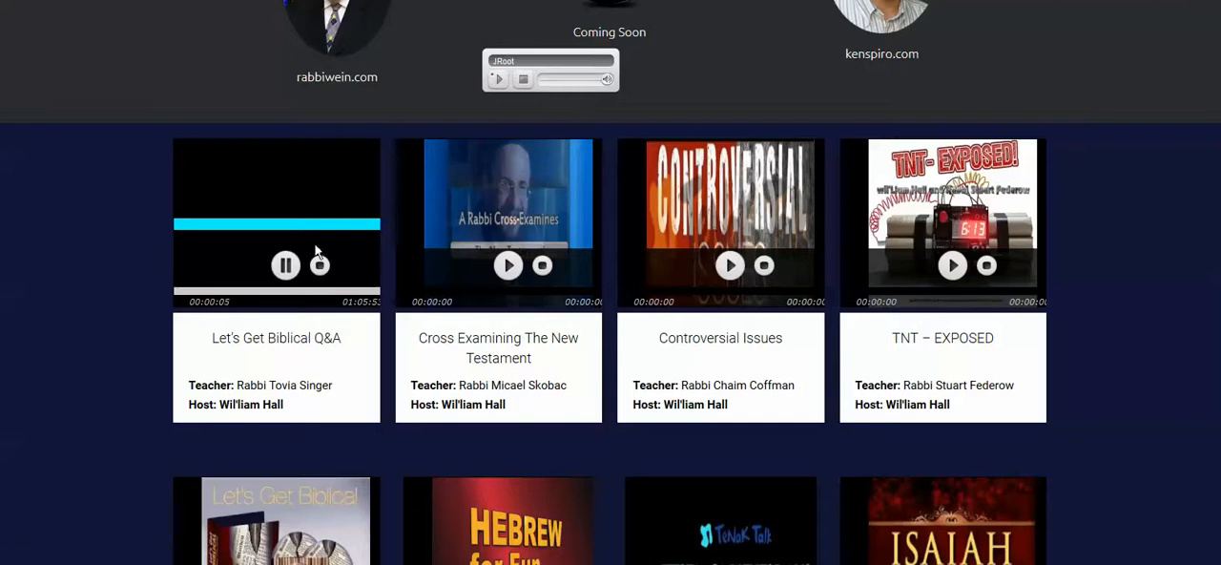
click(212, 292)
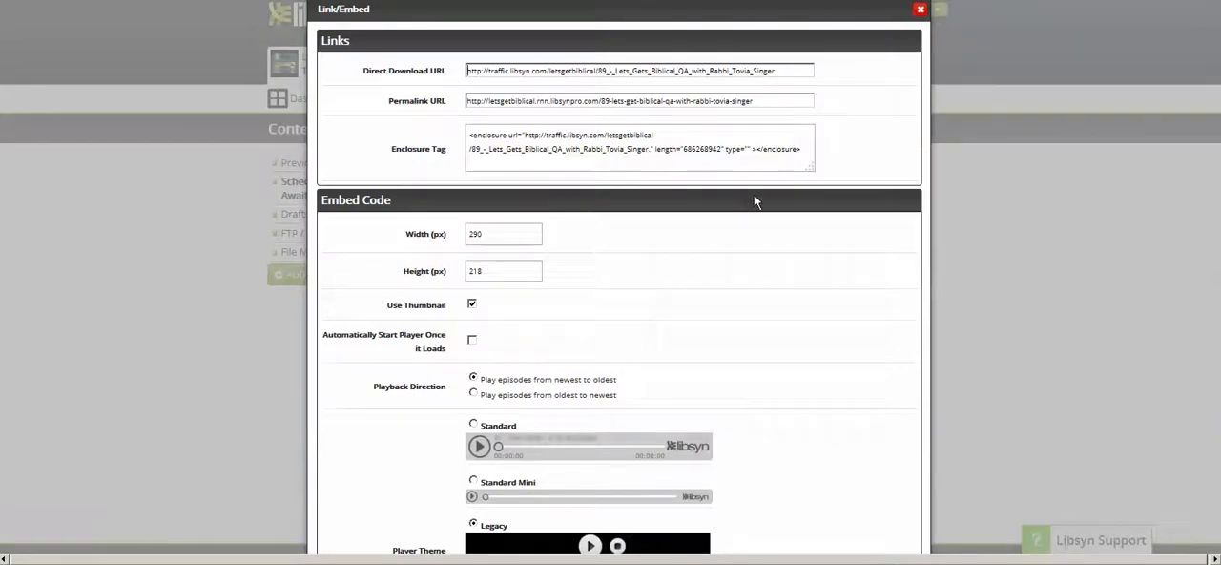
- Review the player theme and embed code options in Libsyn's Link/Embed dialog, and close it to return to the scheduled content list
scroll(753, 193, down, 5)
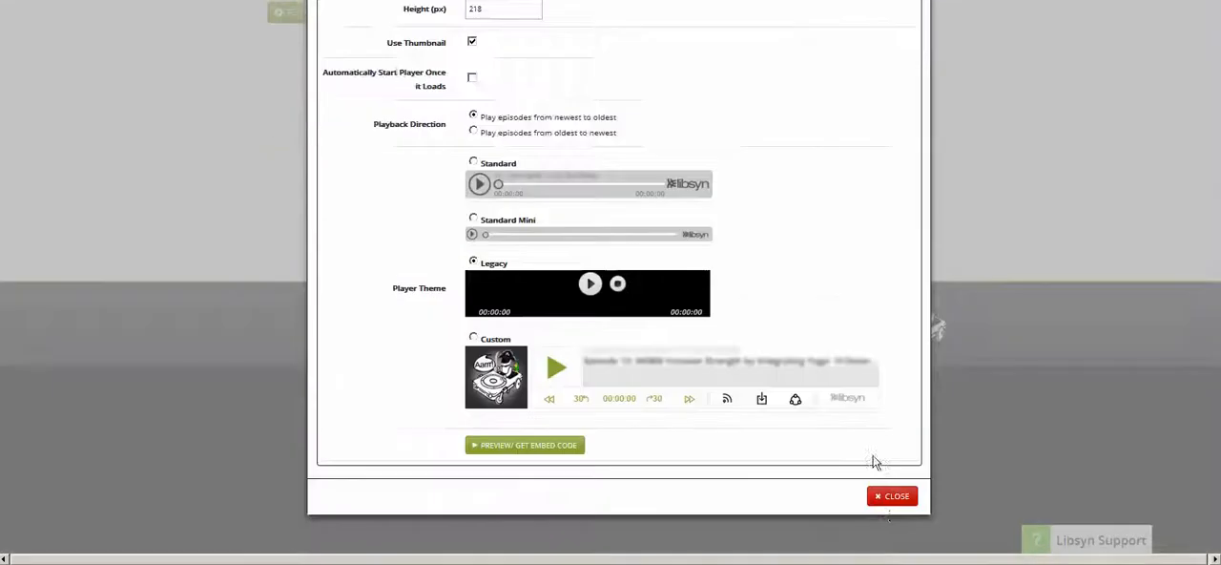
scroll(874, 462, down, 2)
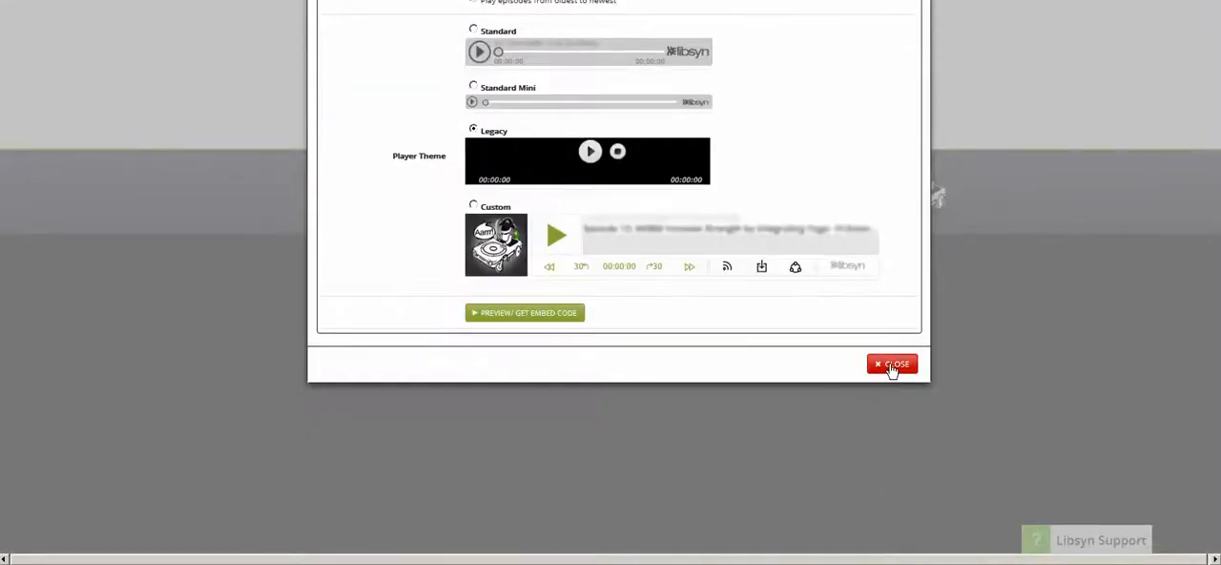
click(892, 365)
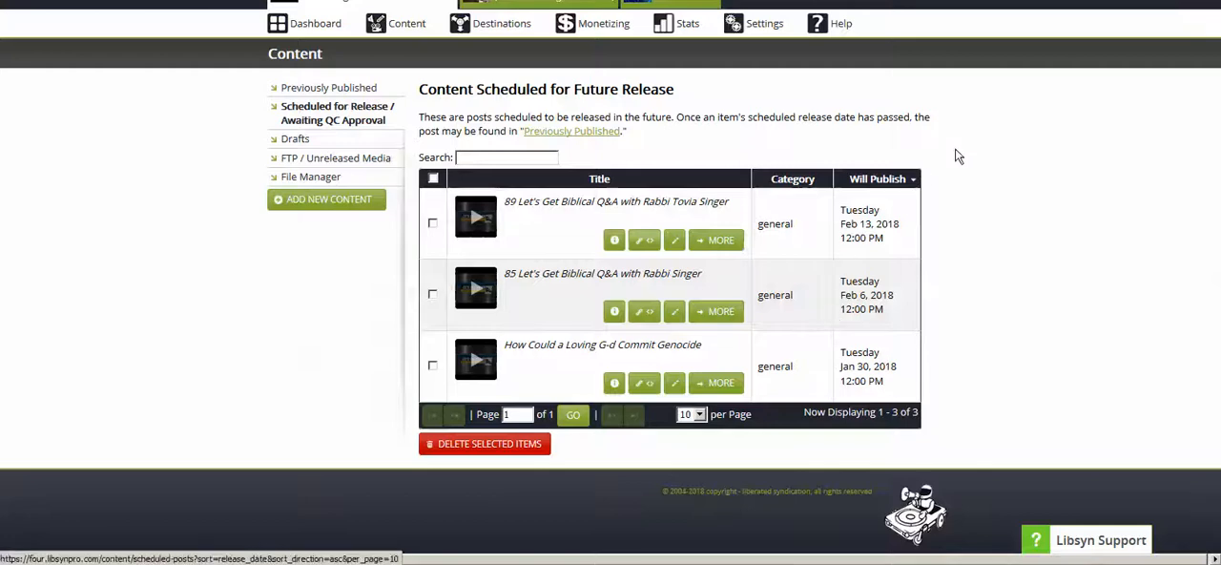
scroll(954, 156, up, 2)
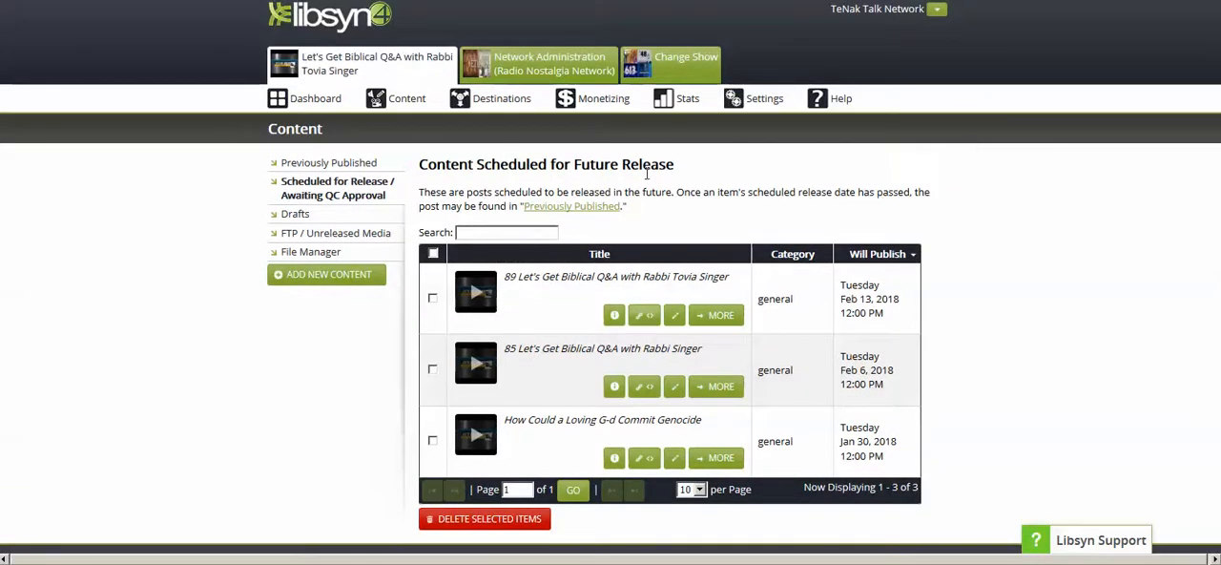